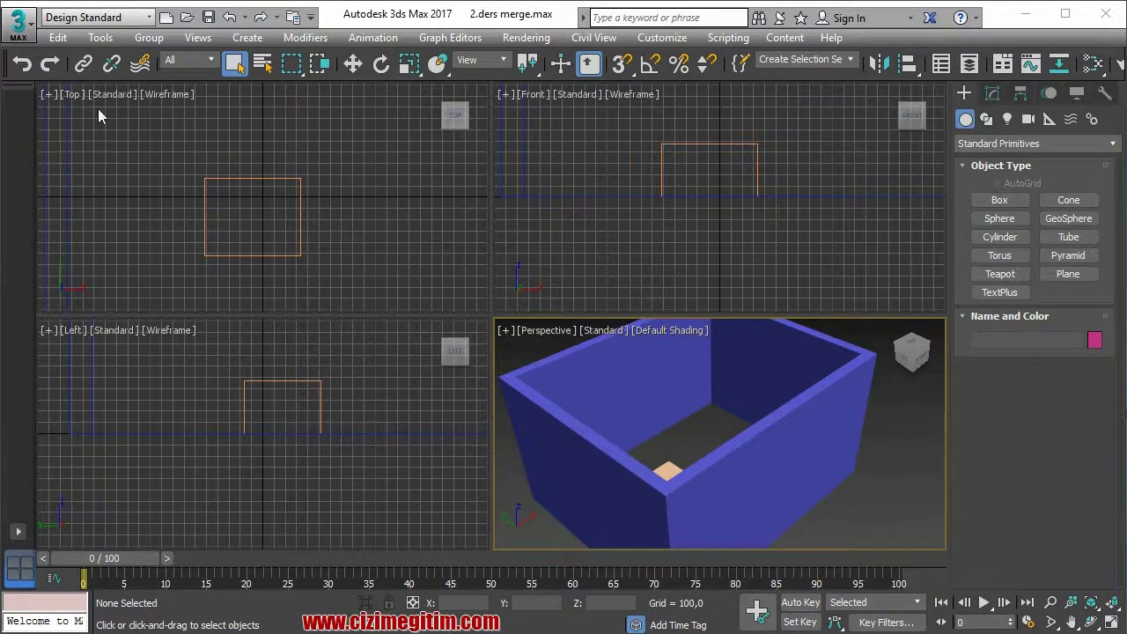
Reset 3ds Max to an empty Untitled scene, discarding the walled box file
left_click(13, 29)
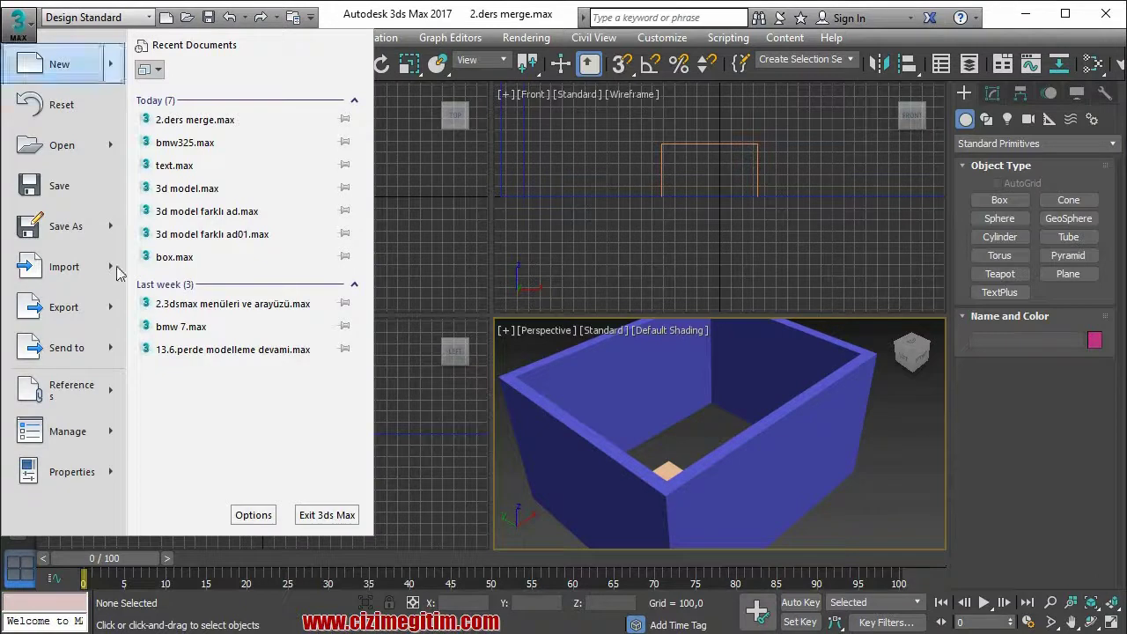
left_click(58, 104)
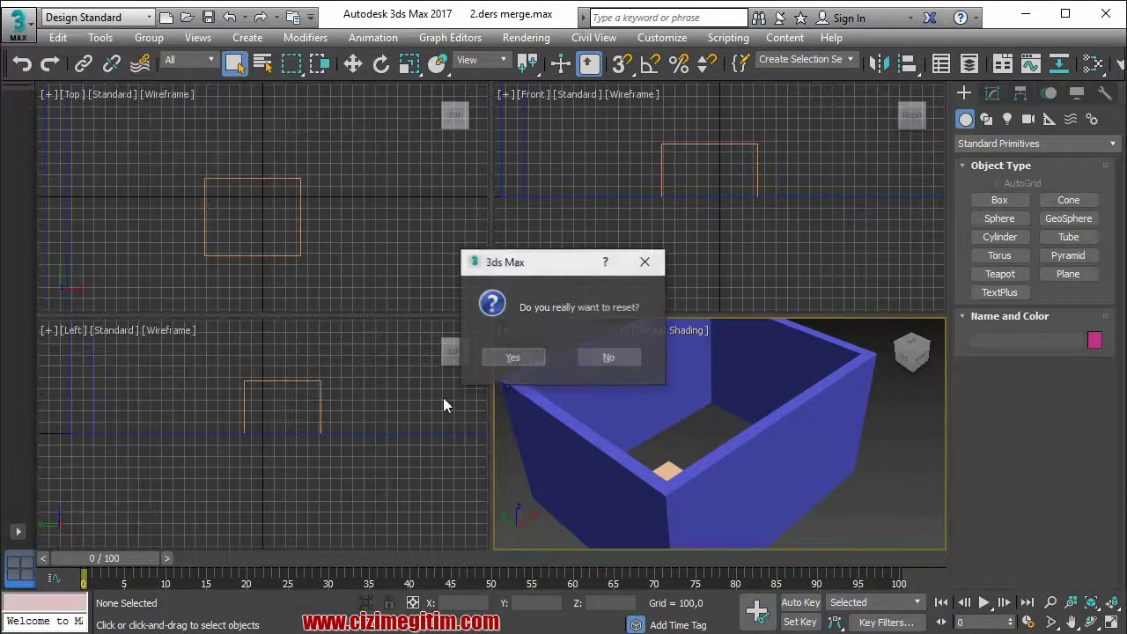
left_click(511, 358)
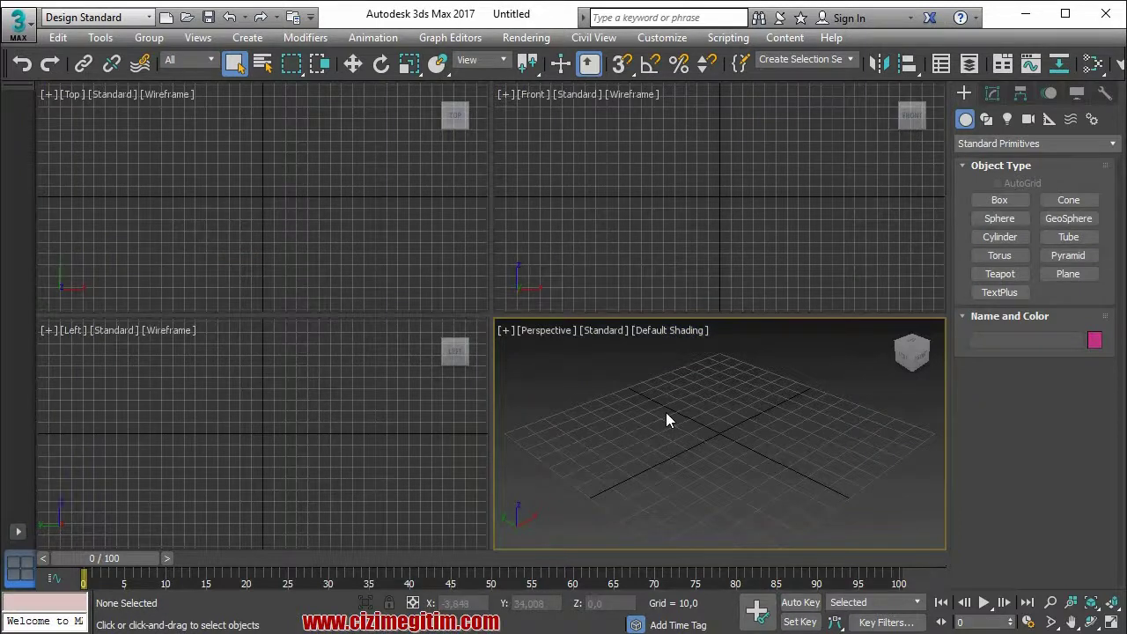
left_click(676, 38)
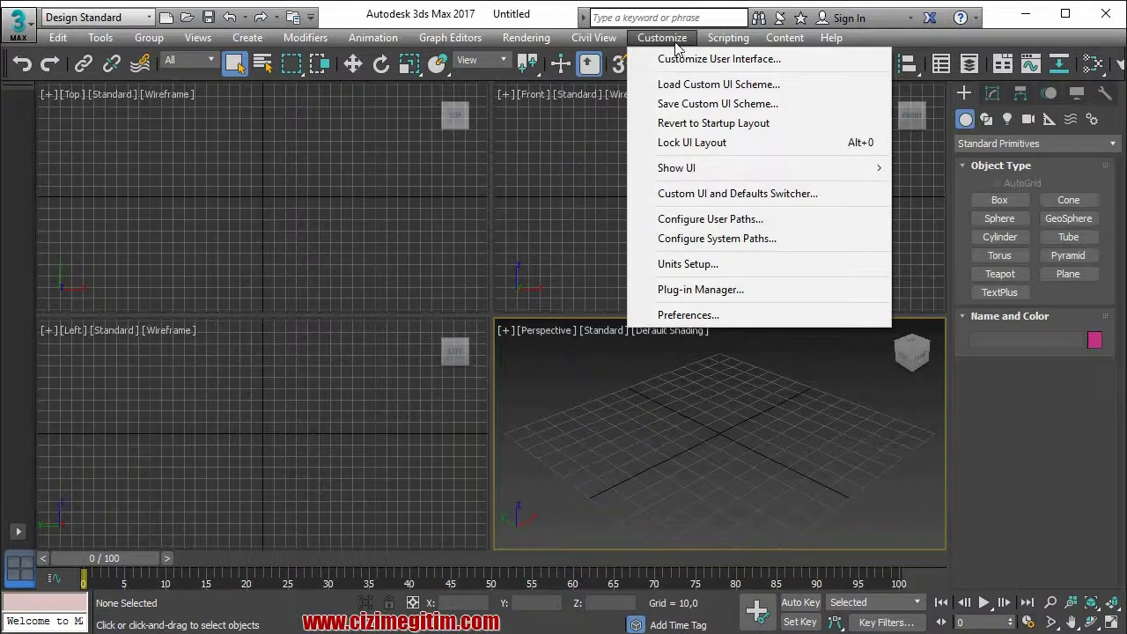
Set the scene display units to Metric Centimeters in Units Setup
left_click(710, 263)
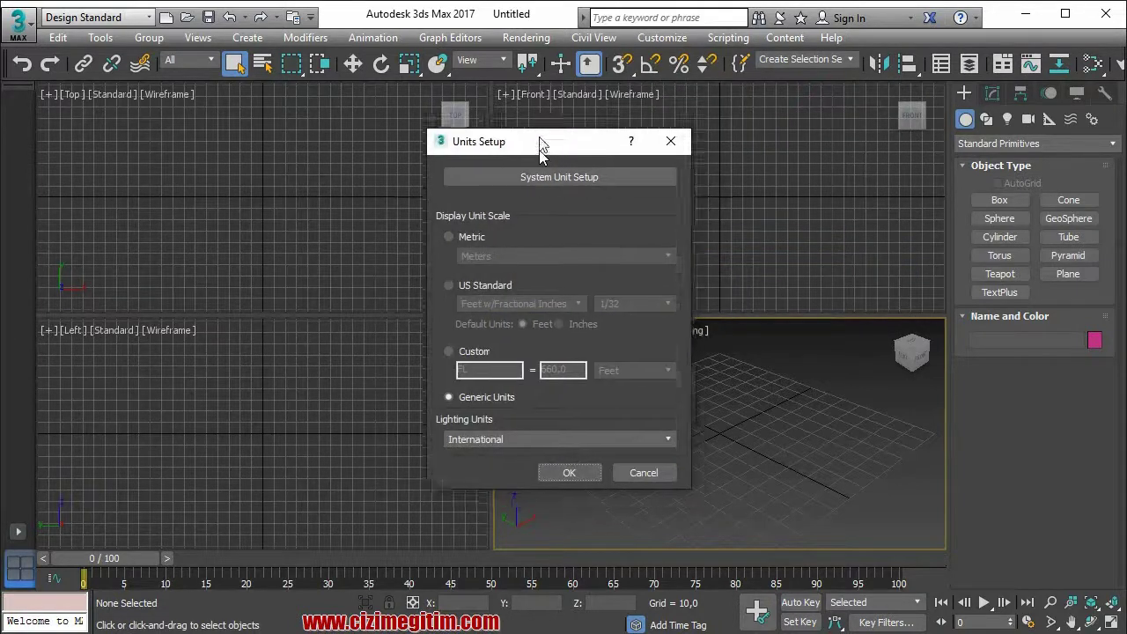
left_click_drag(541, 165, 543, 130)
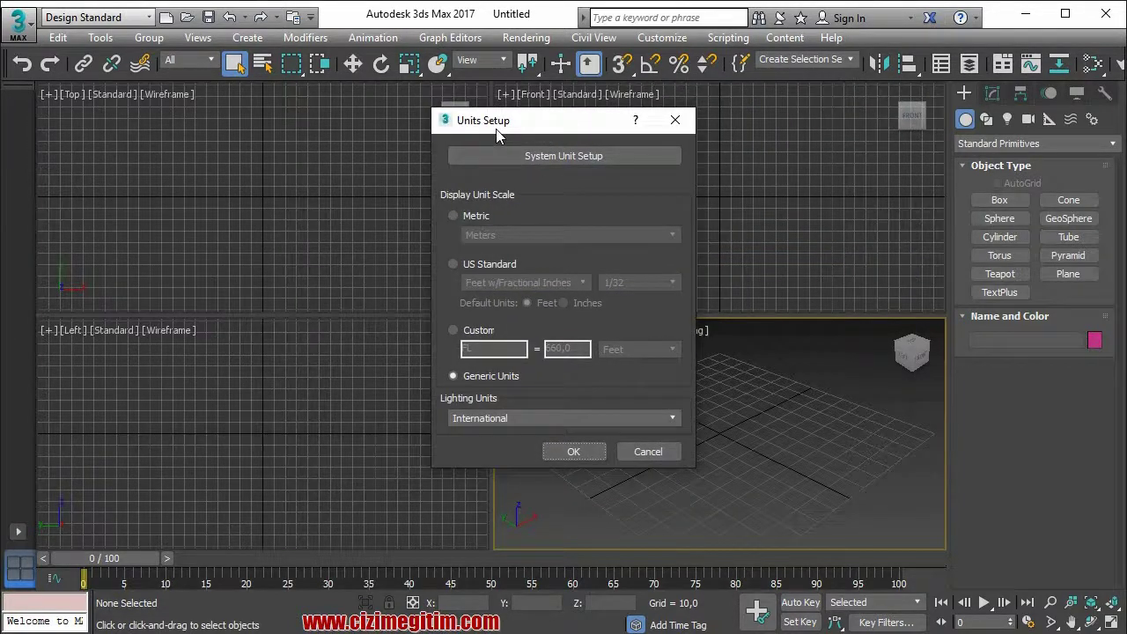
left_click(476, 216)
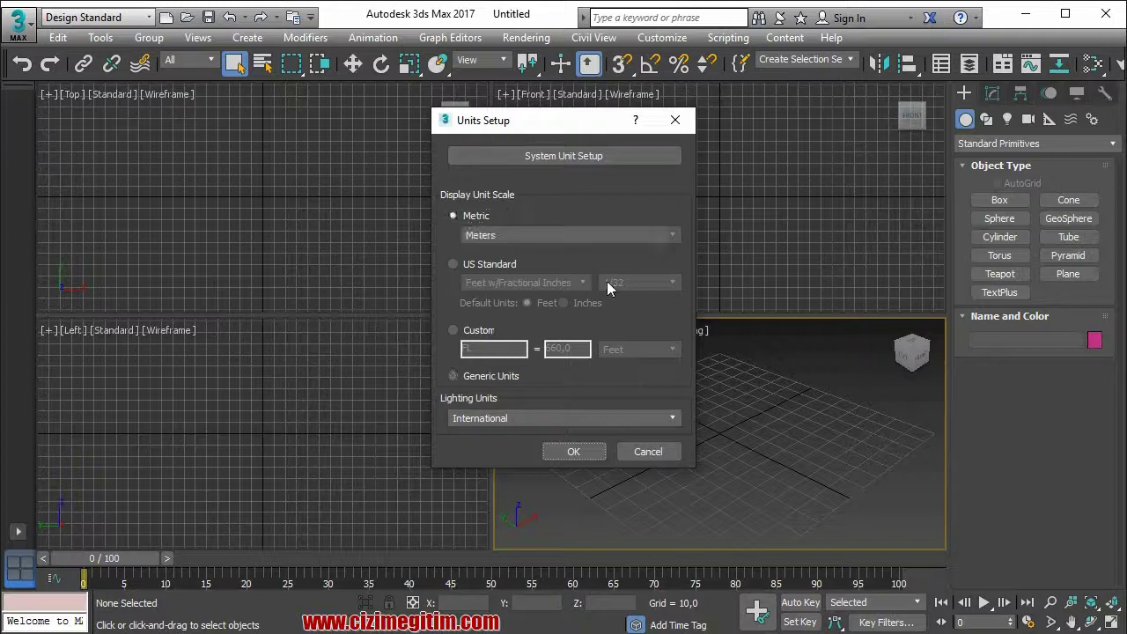
left_click(553, 236)
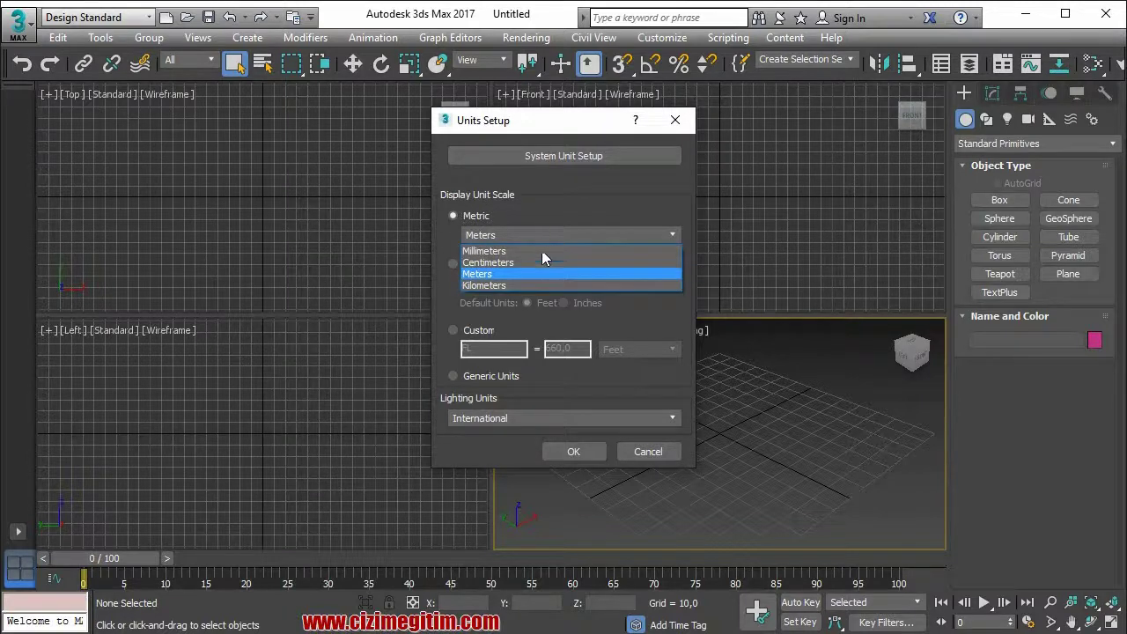
left_click(530, 263)
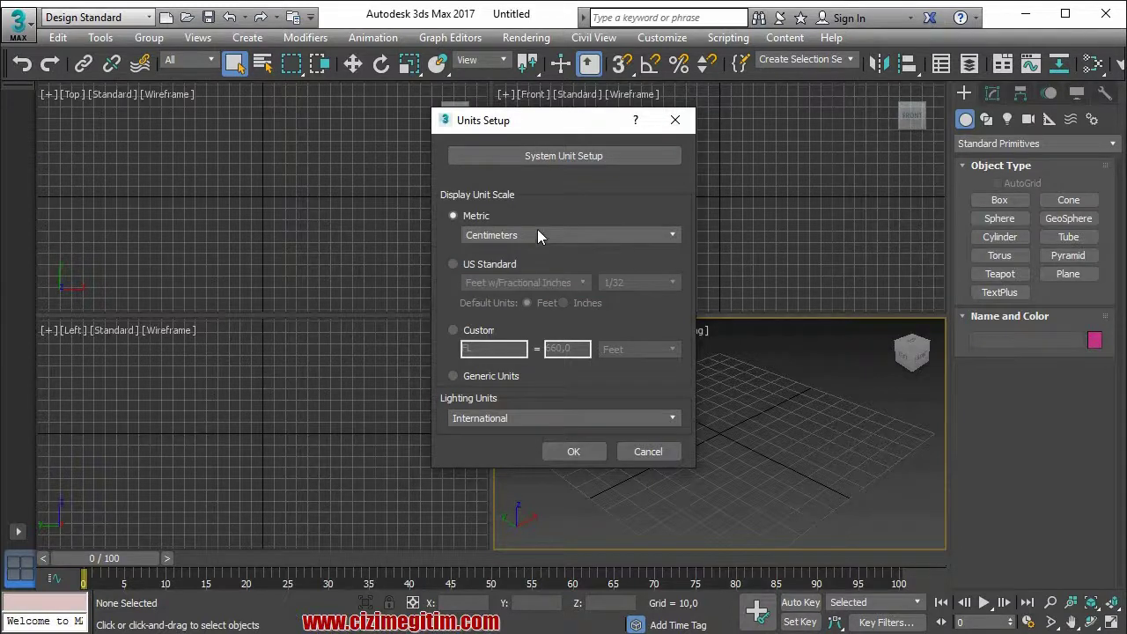
left_click(538, 233)
left_click(504, 264)
Recheck the metric unit list, keeping Centimeters, and bring up System Unit Setup
left_click(525, 235)
left_click(512, 263)
left_click(518, 236)
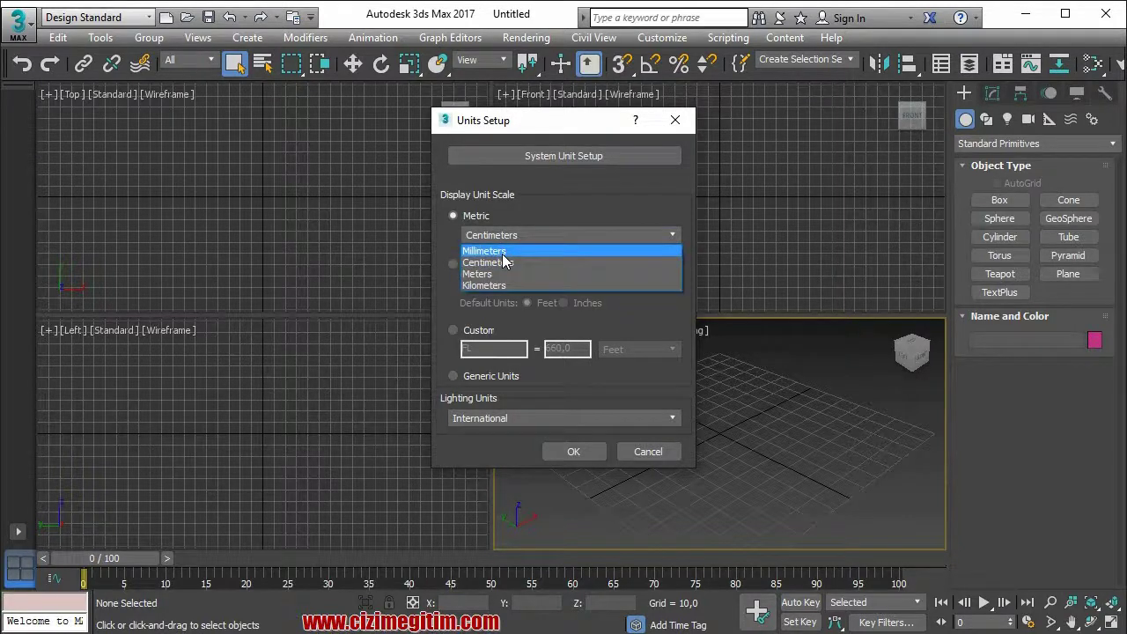
left_click(552, 261)
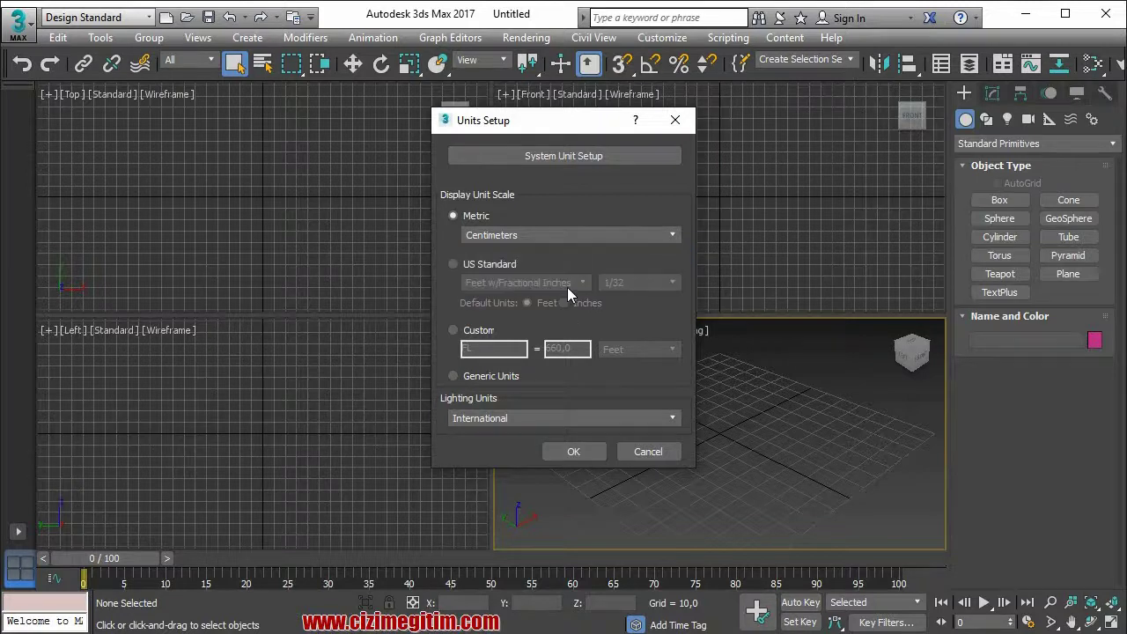
left_click(564, 156)
left_click_drag(543, 191, 558, 180)
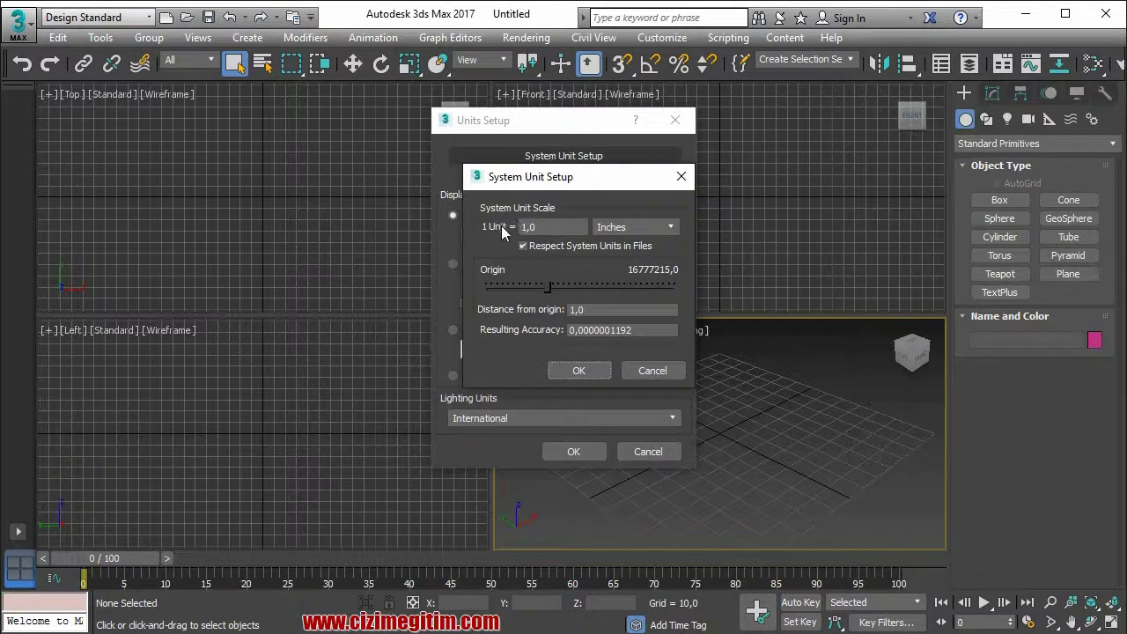
Set the system unit scale to 1 unit = 1,0 Centimeters and confirm
double_click(541, 226)
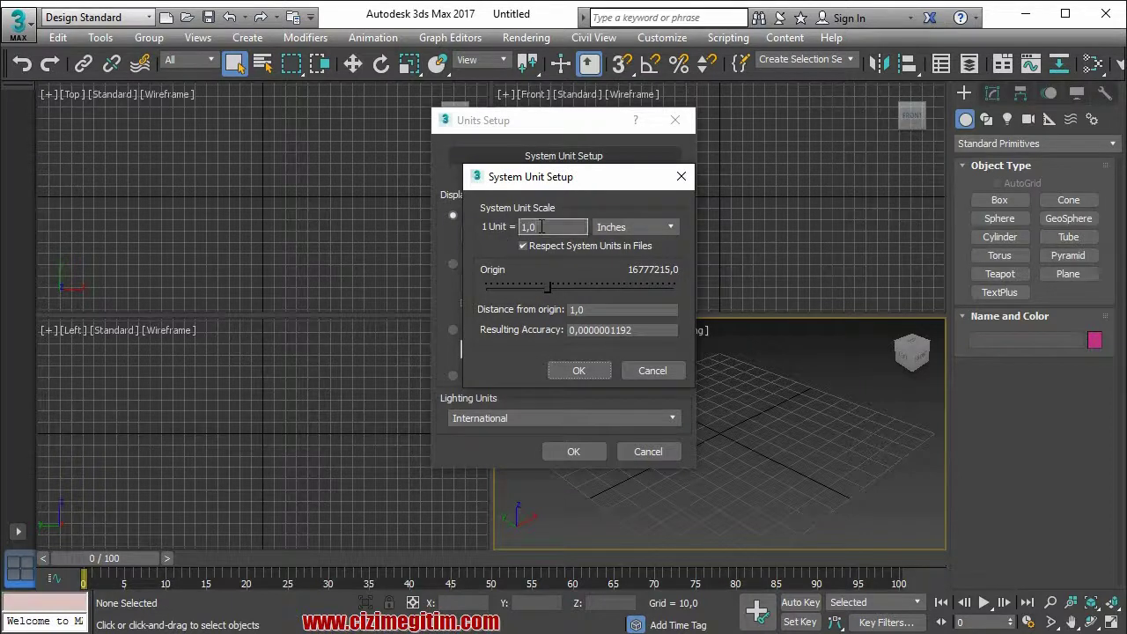
left_click(638, 226)
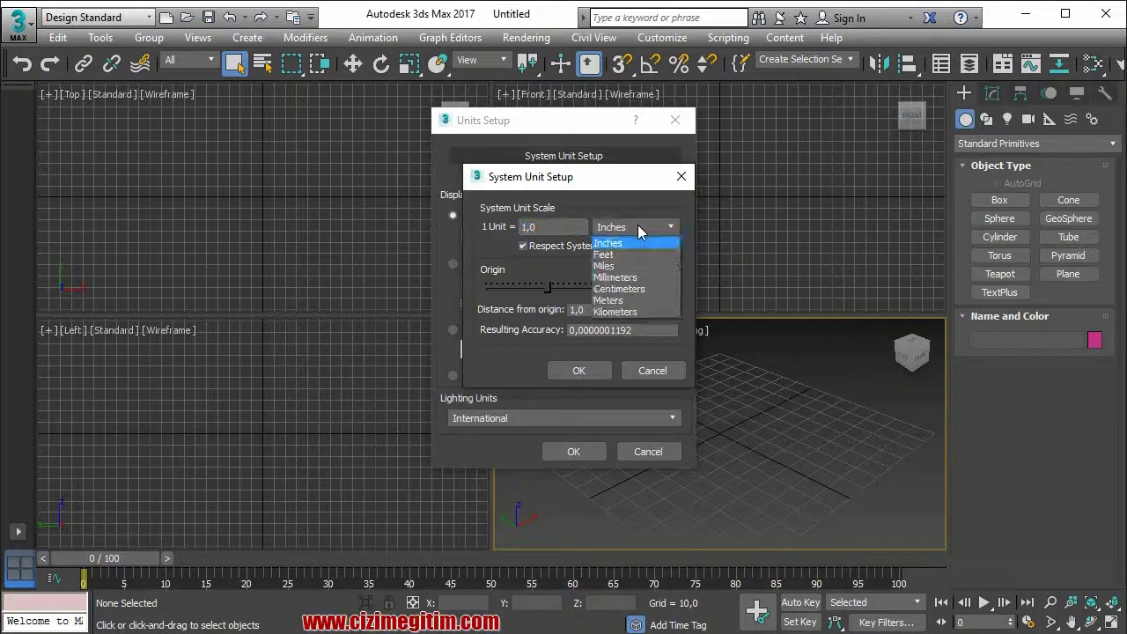
left_click(616, 289)
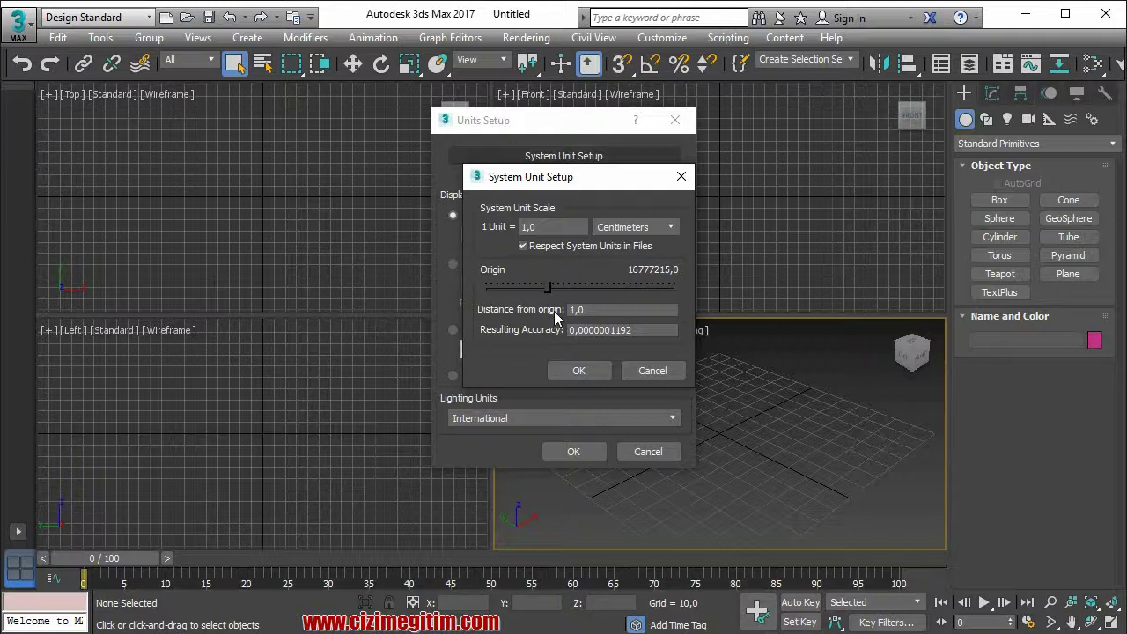
left_click_drag(546, 286, 547, 286)
left_click_drag(547, 287, 546, 287)
left_click(574, 371)
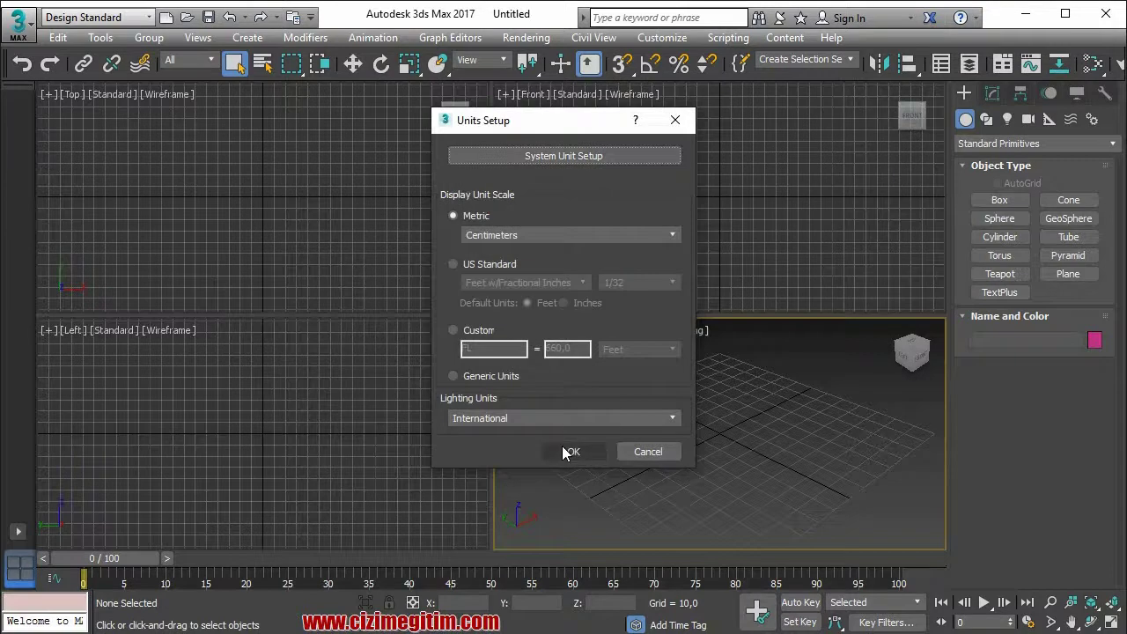
Keep International lighting units and close Units Setup, giving a 10,0cm grid
left_click(517, 417)
left_click(502, 434)
left_click(496, 421)
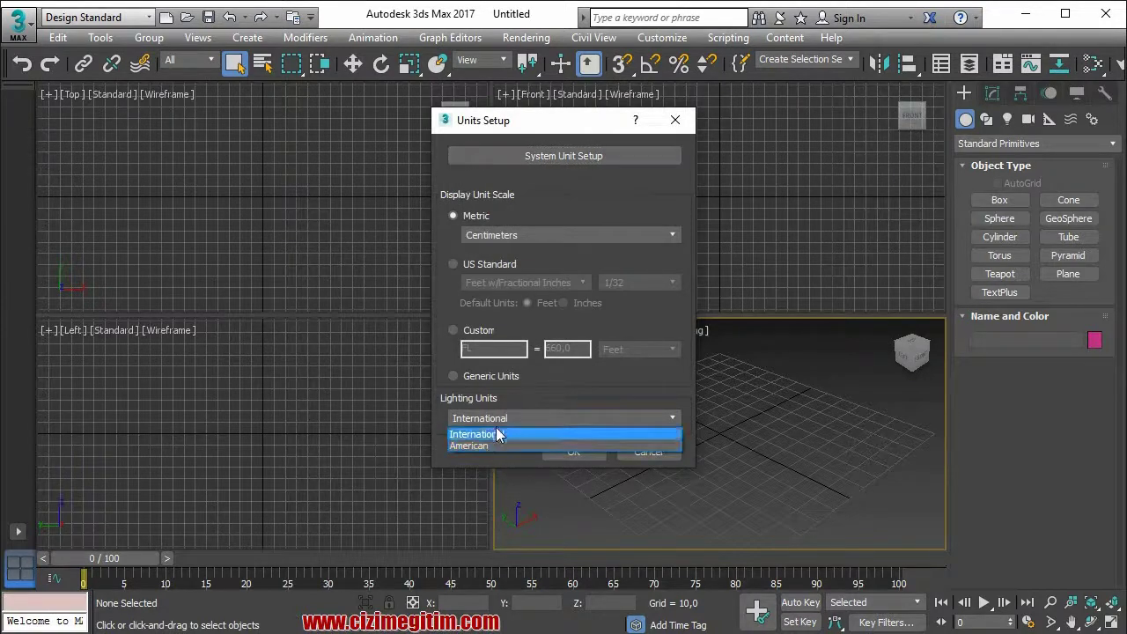
left_click(509, 424)
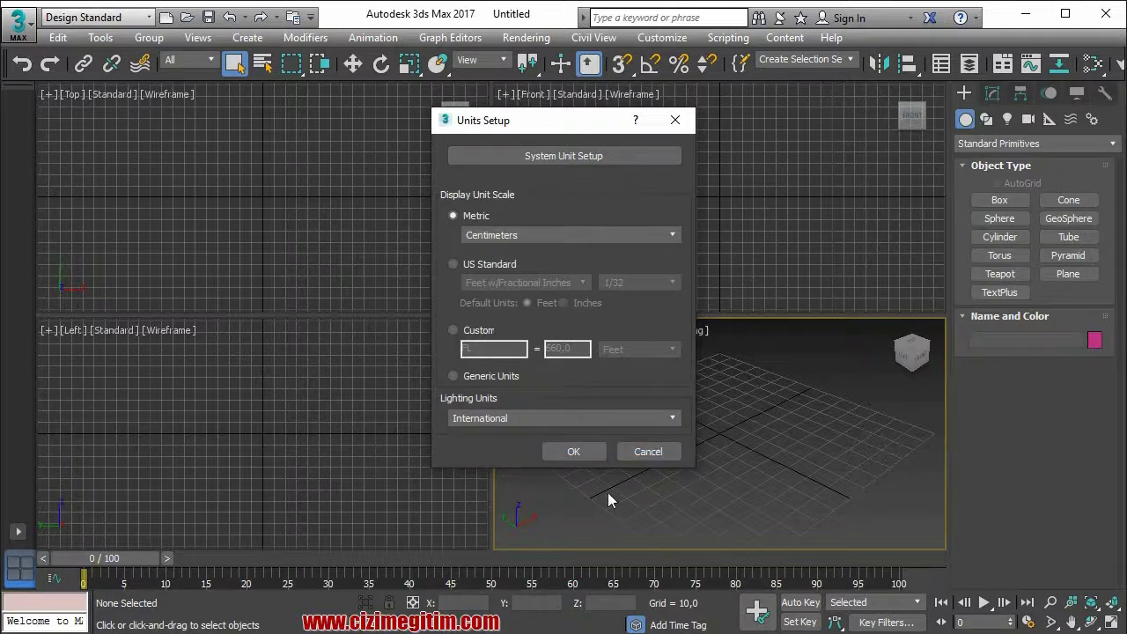
left_click(574, 451)
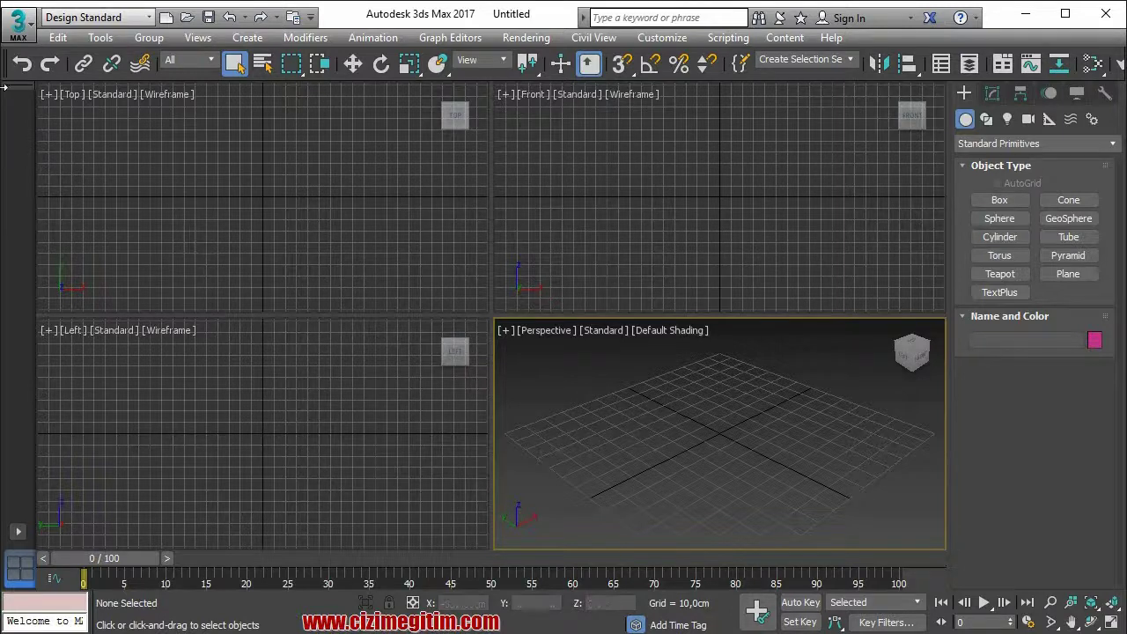
left_click(18, 38)
left_click(58, 106)
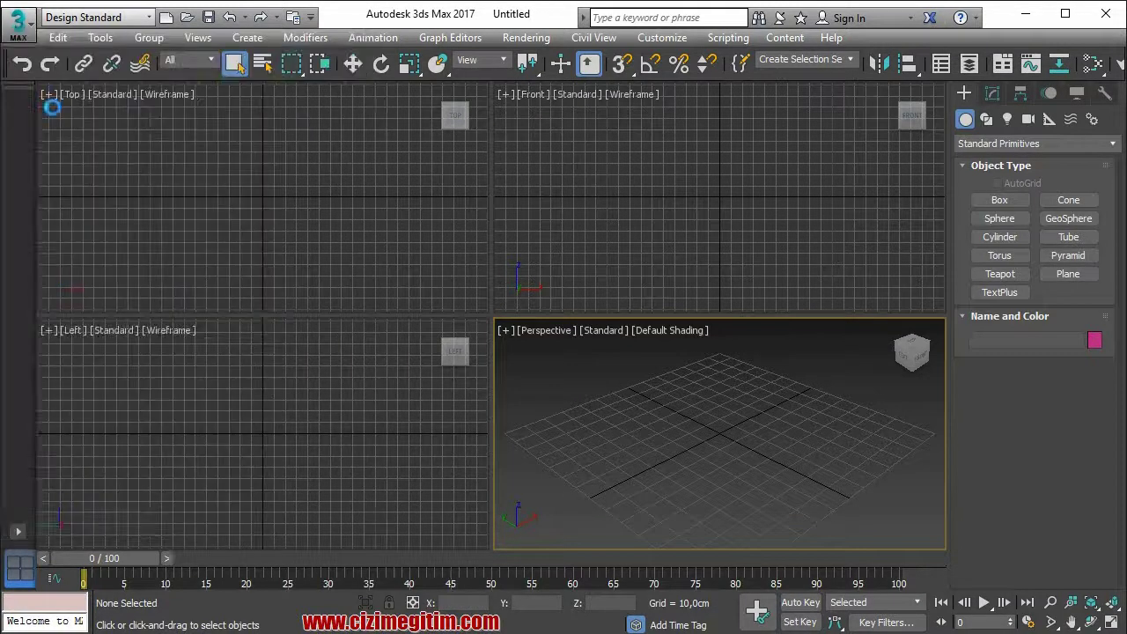
left_click(552, 357)
left_click(493, 358)
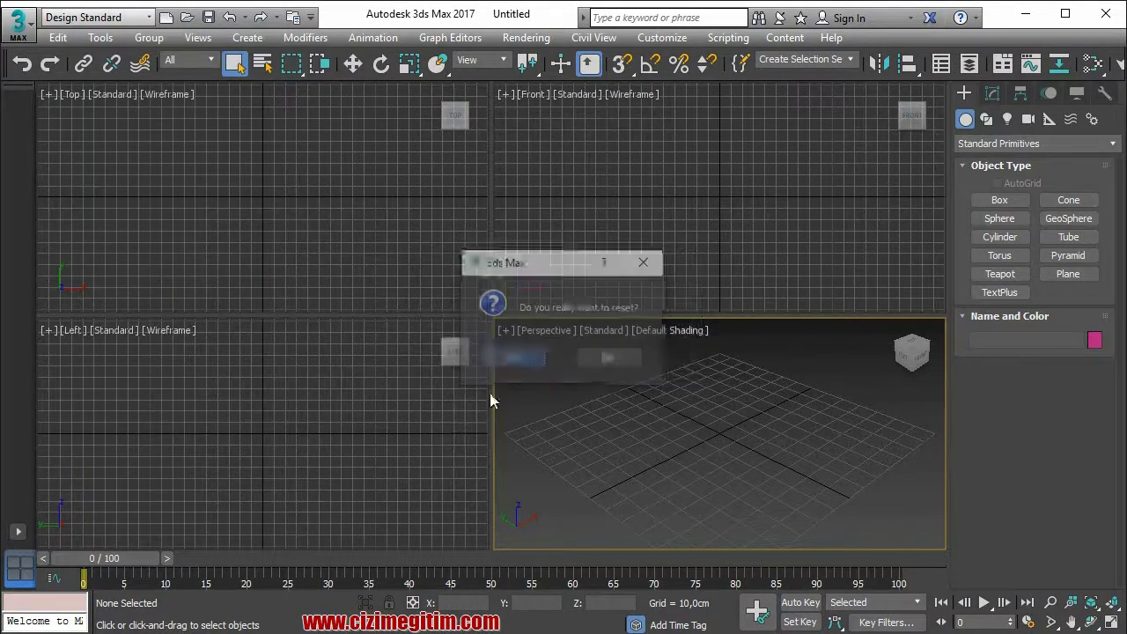
left_click(658, 37)
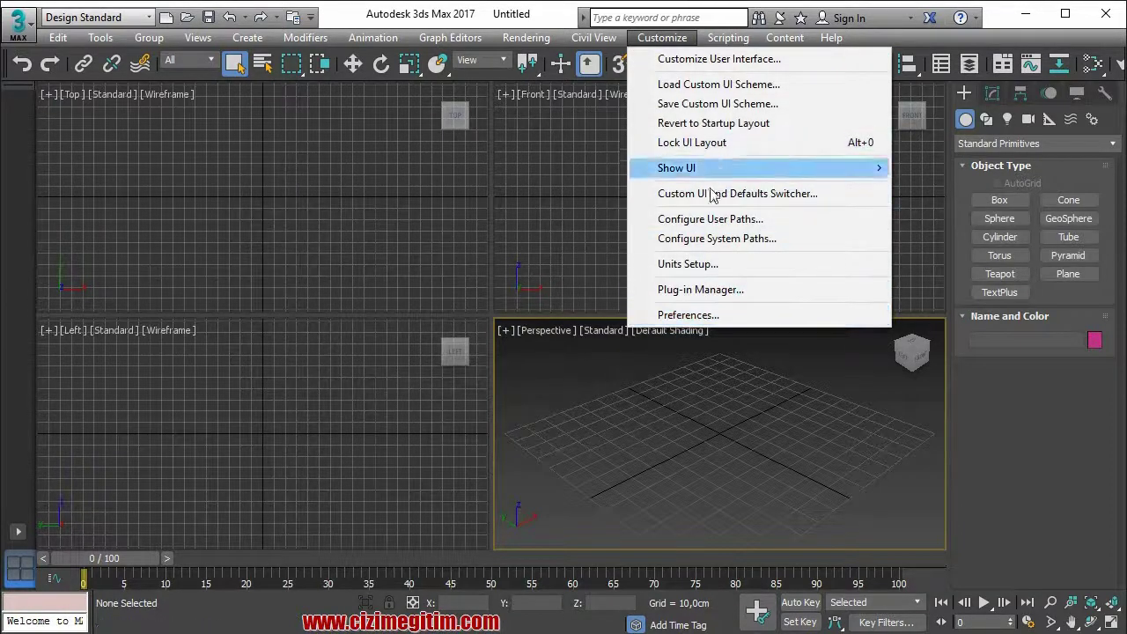
left_click(712, 266)
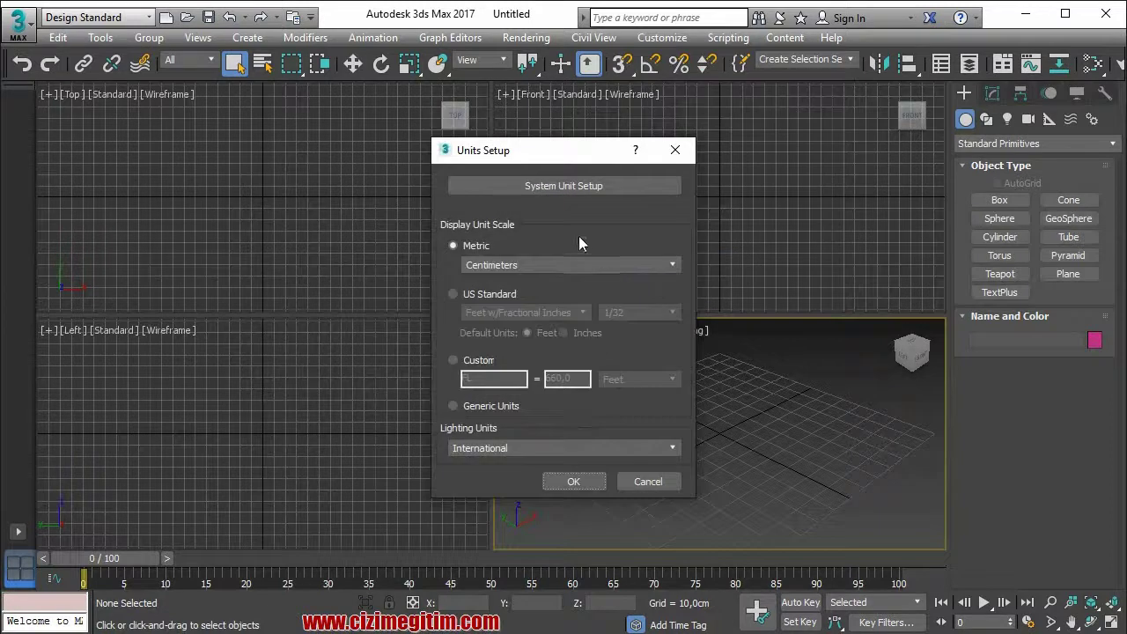
left_click(676, 150)
Draw a box about 66.4 × 88.9 × 58.7 cm in the Perspective viewport
left_click(1000, 200)
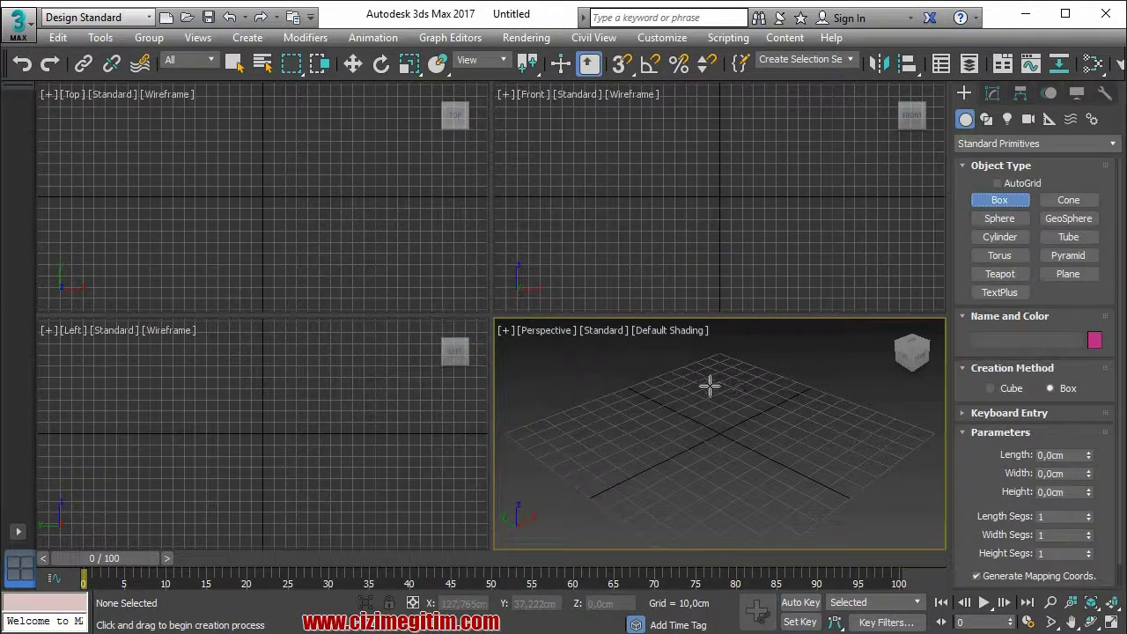
left_click_drag(722, 387, 681, 524)
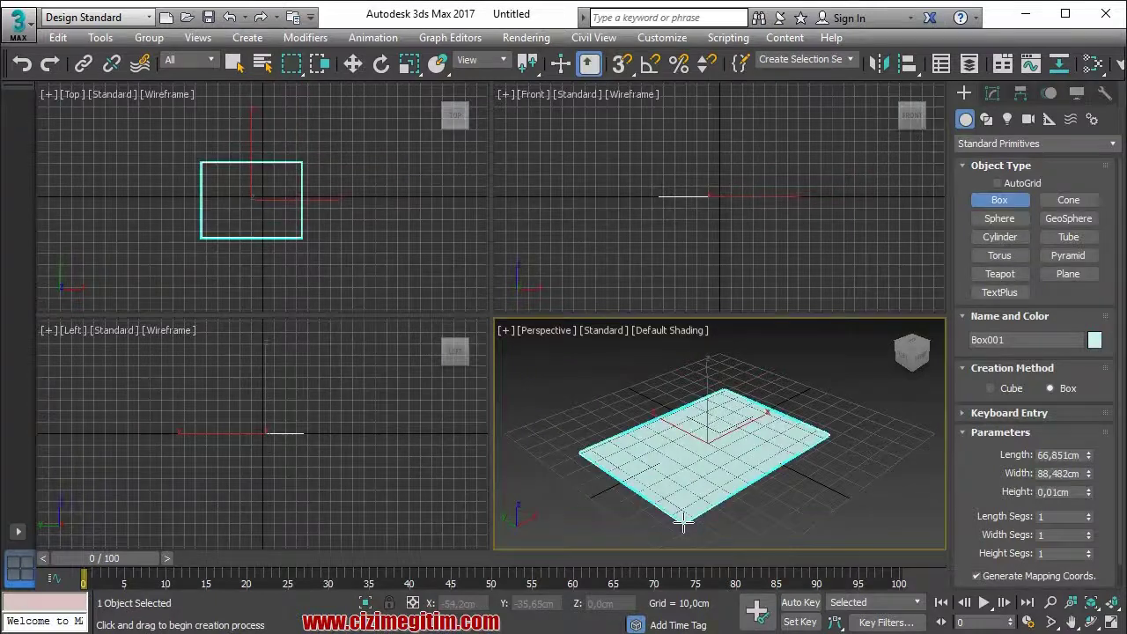
left_click(715, 413)
scroll(728, 447, "down", 2)
middle_click_drag(728, 448, 726, 456)
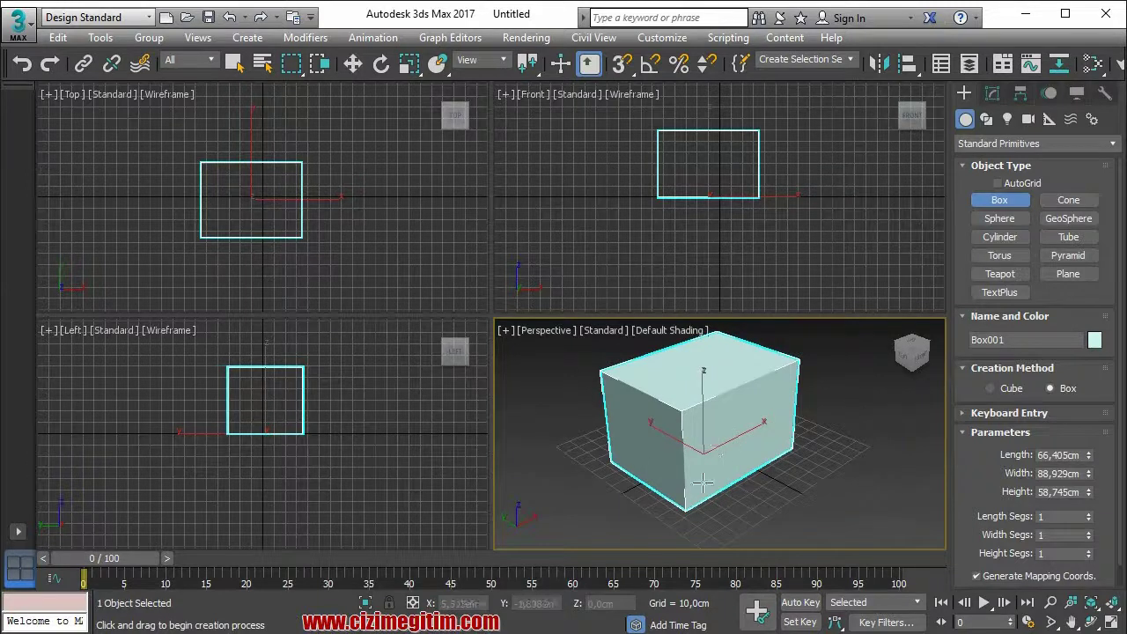
scroll(715, 436, "up", 2)
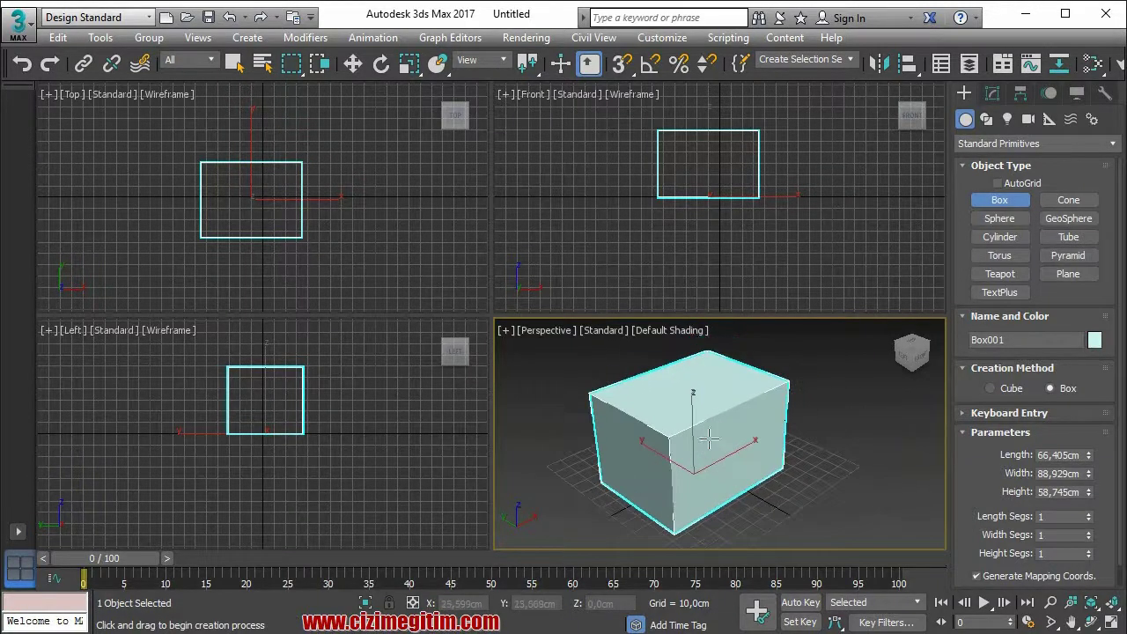
scroll(705, 441, "up", 1)
scroll(703, 449, "up", 1)
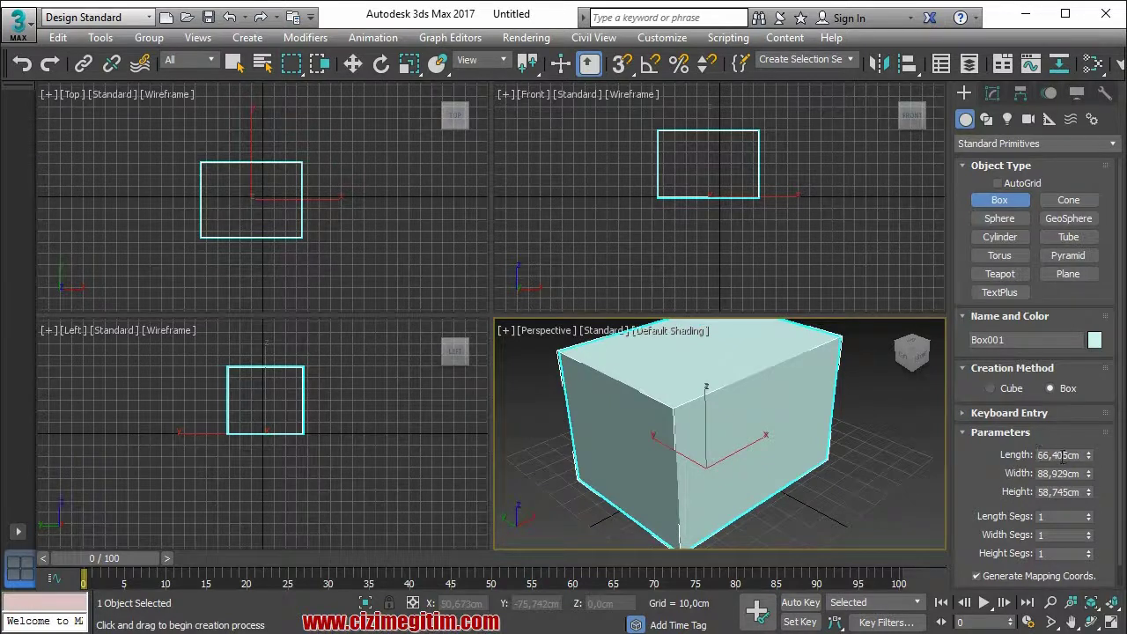
left_click(1068, 456)
left_click(1075, 474)
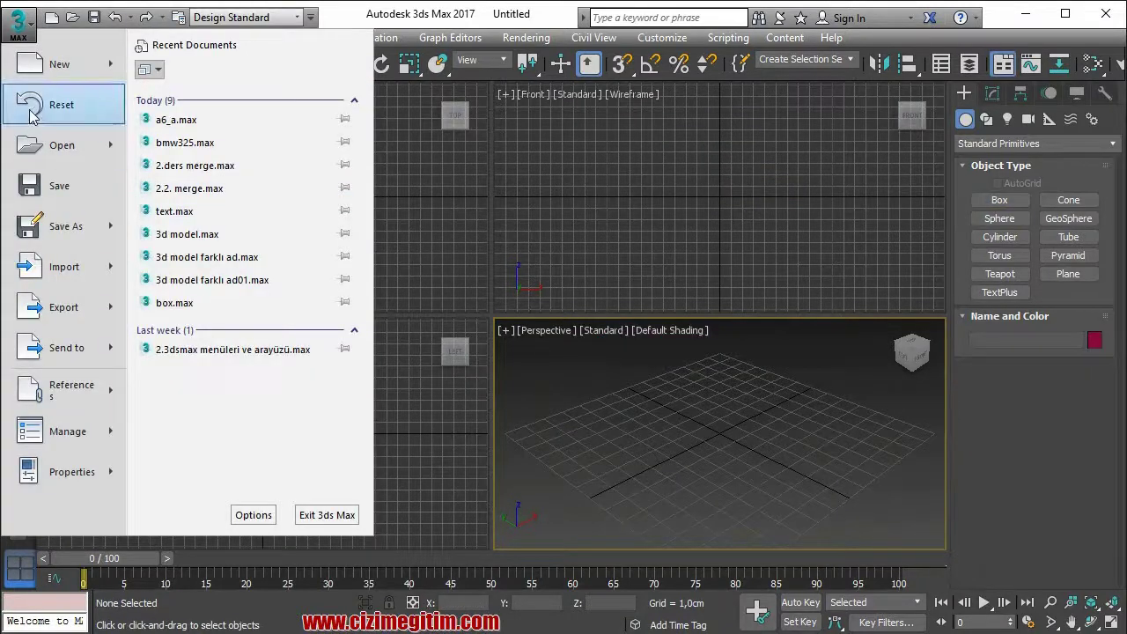
Reset to an empty scene and open a6_a.max, adopting the file's inch unit scale
left_click(38, 108)
left_click(526, 360)
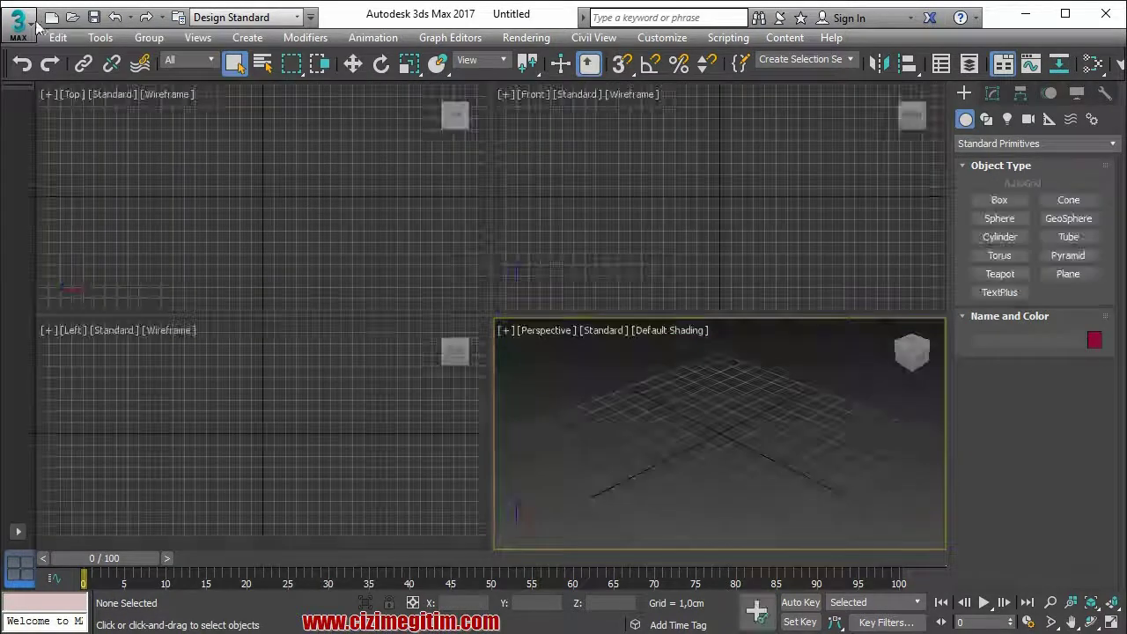
left_click(17, 24)
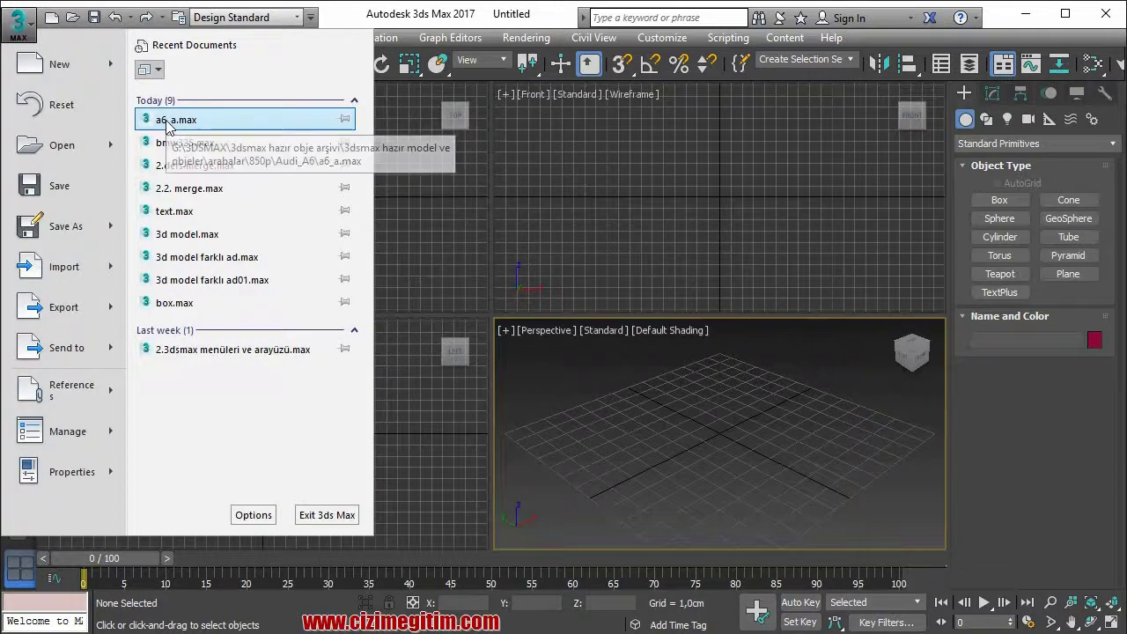
left_click(179, 123)
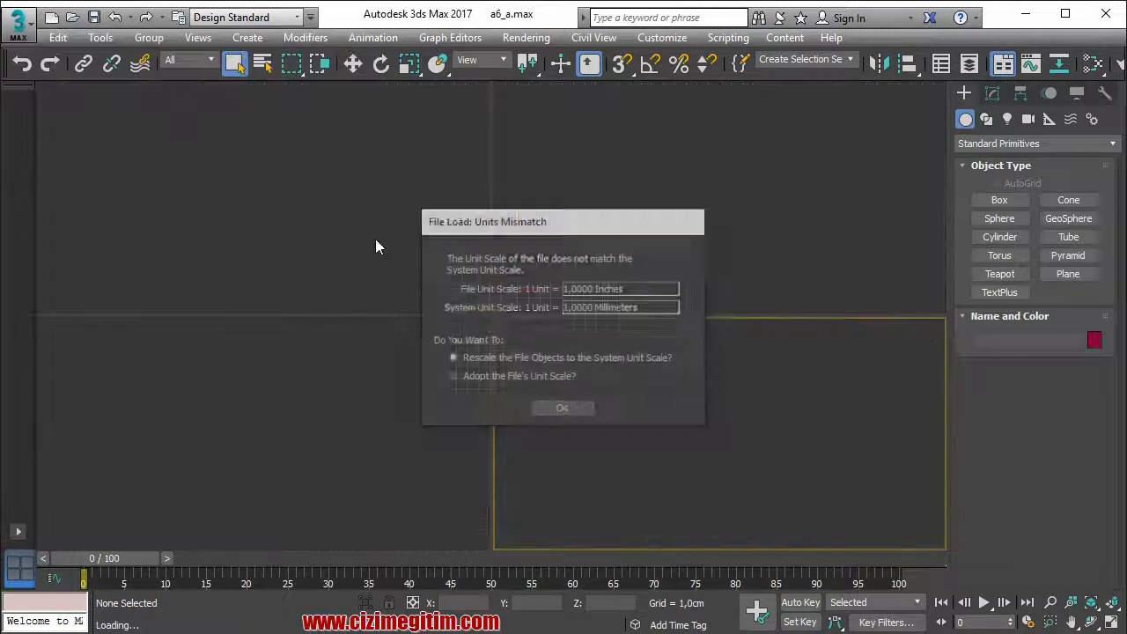
left_click_drag(521, 227, 512, 159)
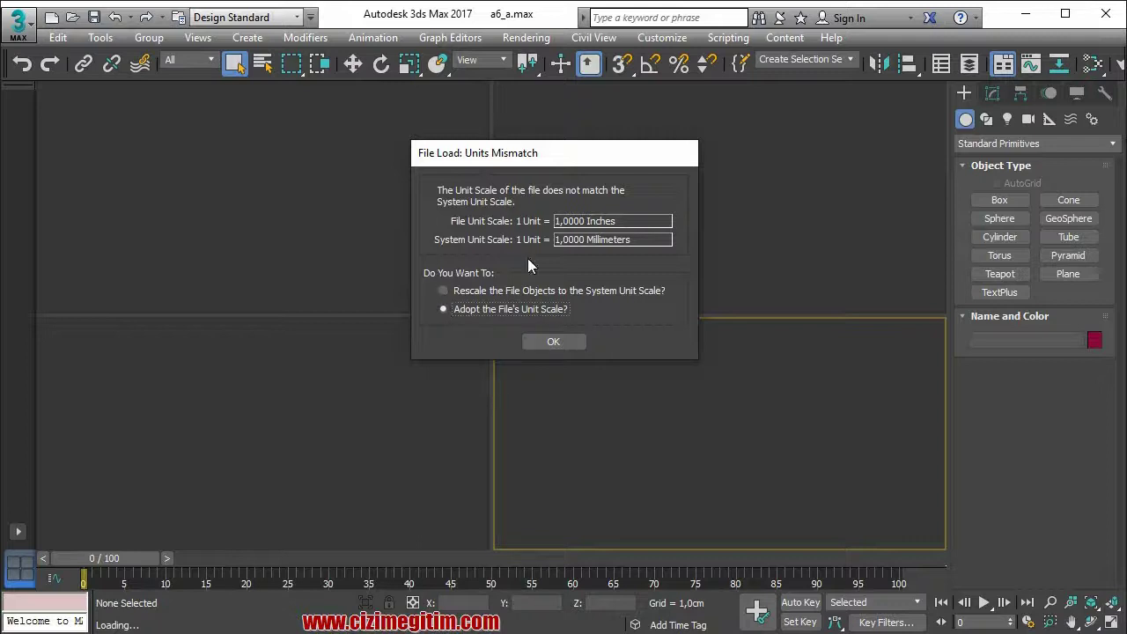
left_click(541, 343)
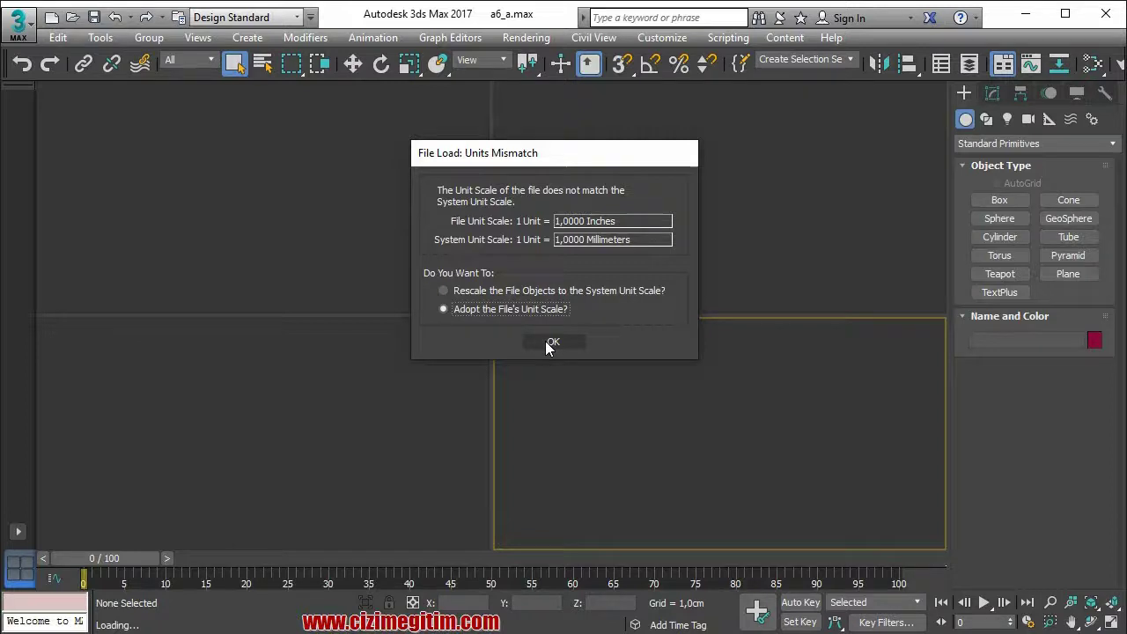
Finish loading the car and draw Box001, about 1.8 × 1.7 × 1.1, beside it in Top view
left_click(769, 485)
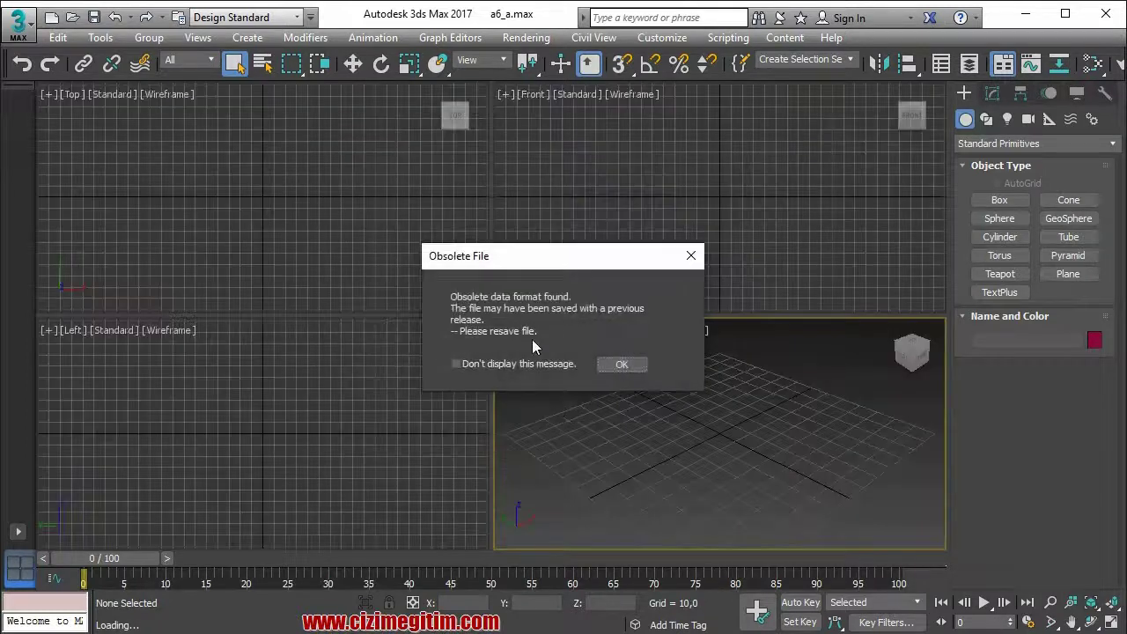
left_click(620, 364)
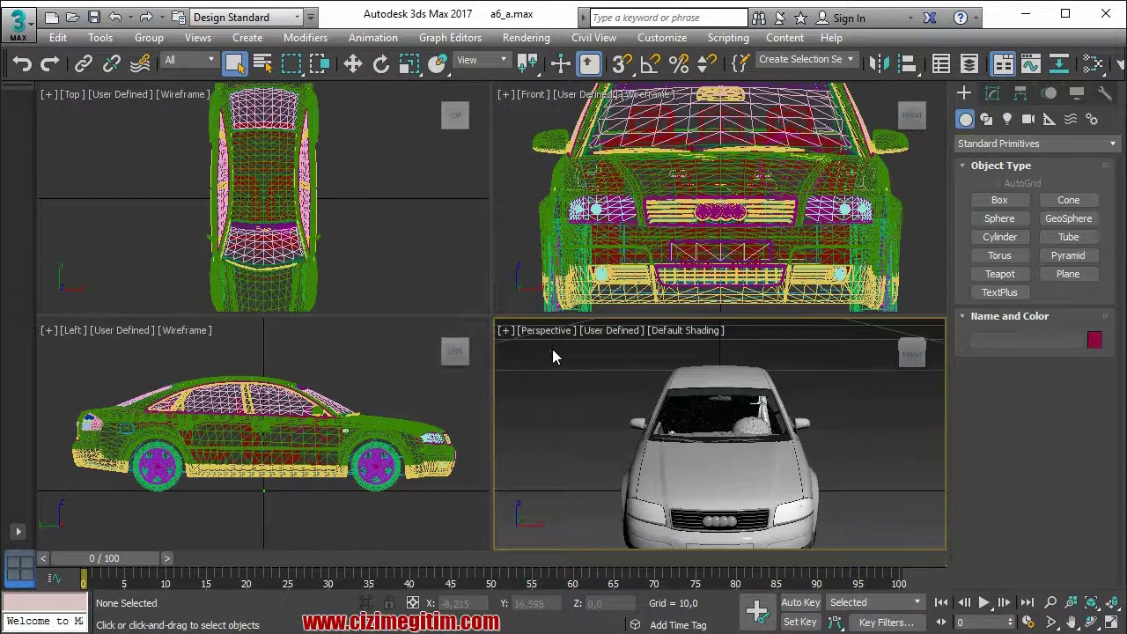
scroll(343, 261, "up", 1)
left_click(999, 200)
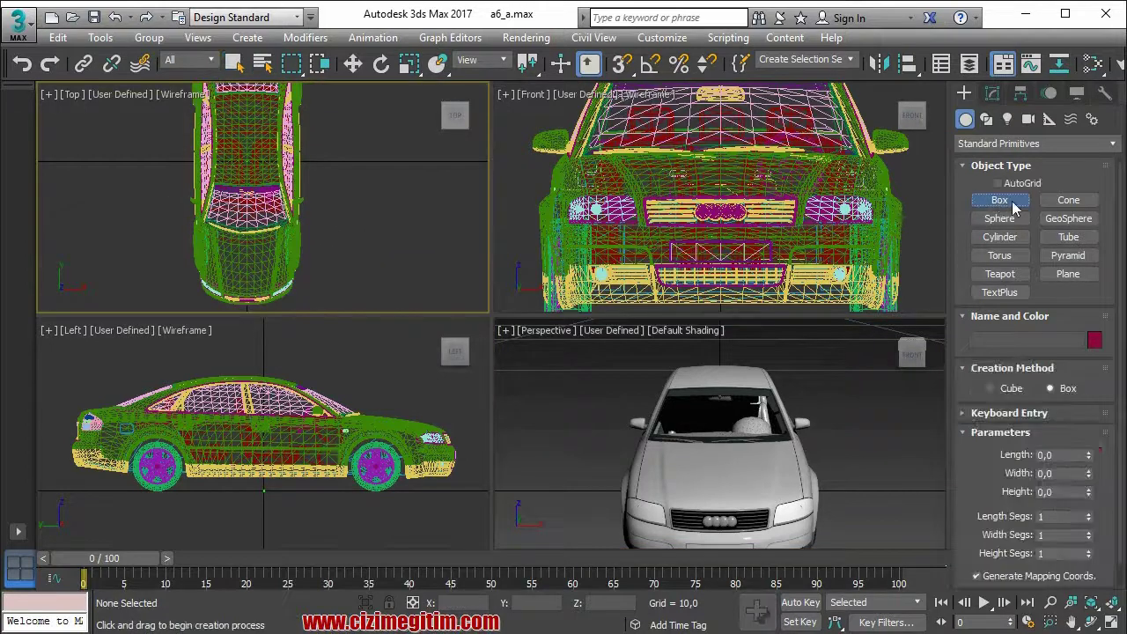
mouse_move(338, 201)
left_mouse_down()
mouse_move(412, 311)
mouse_move(439, 309)
left_mouse_up()
left_click(441, 244)
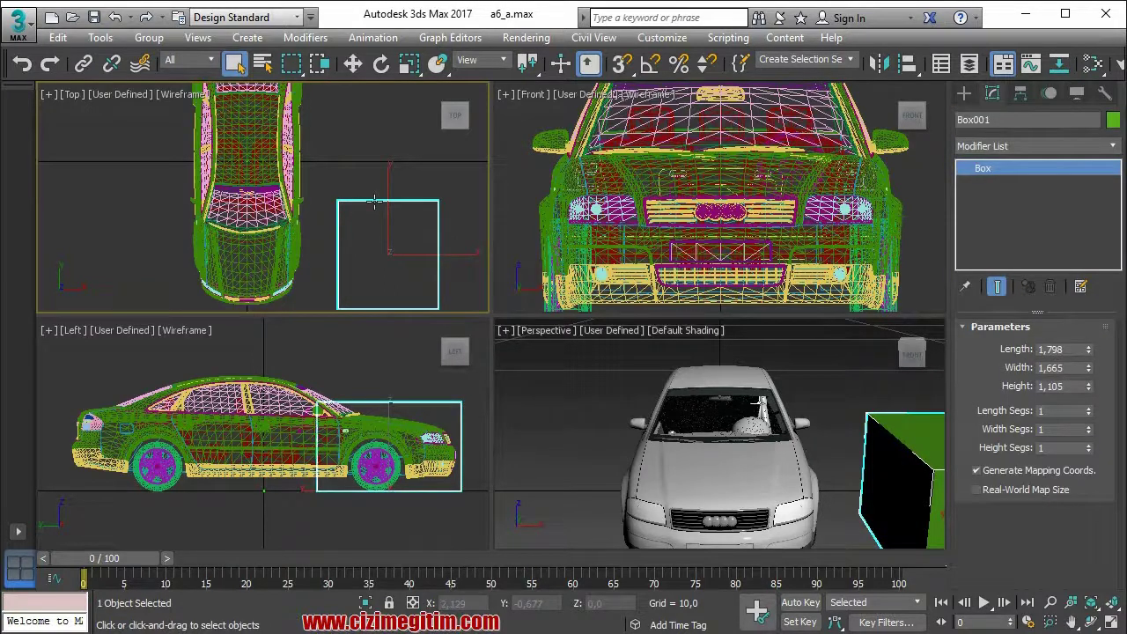
middle_click_drag(375, 202, 355, 189)
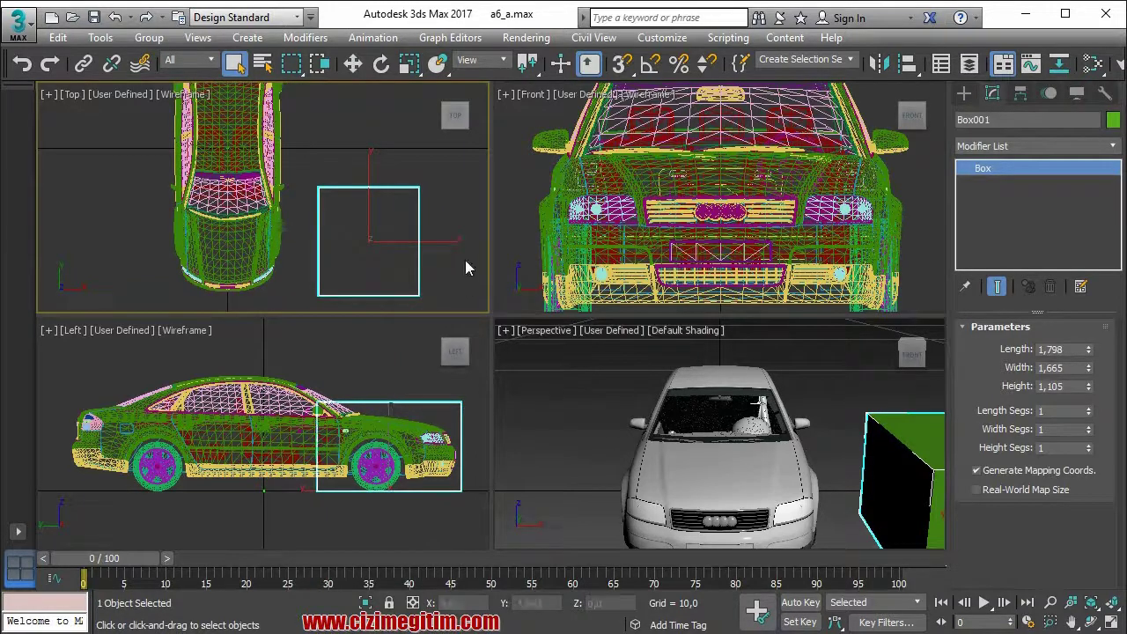
Reset to an empty Untitled scene without saving the car file
left_click(17, 23)
left_click(60, 105)
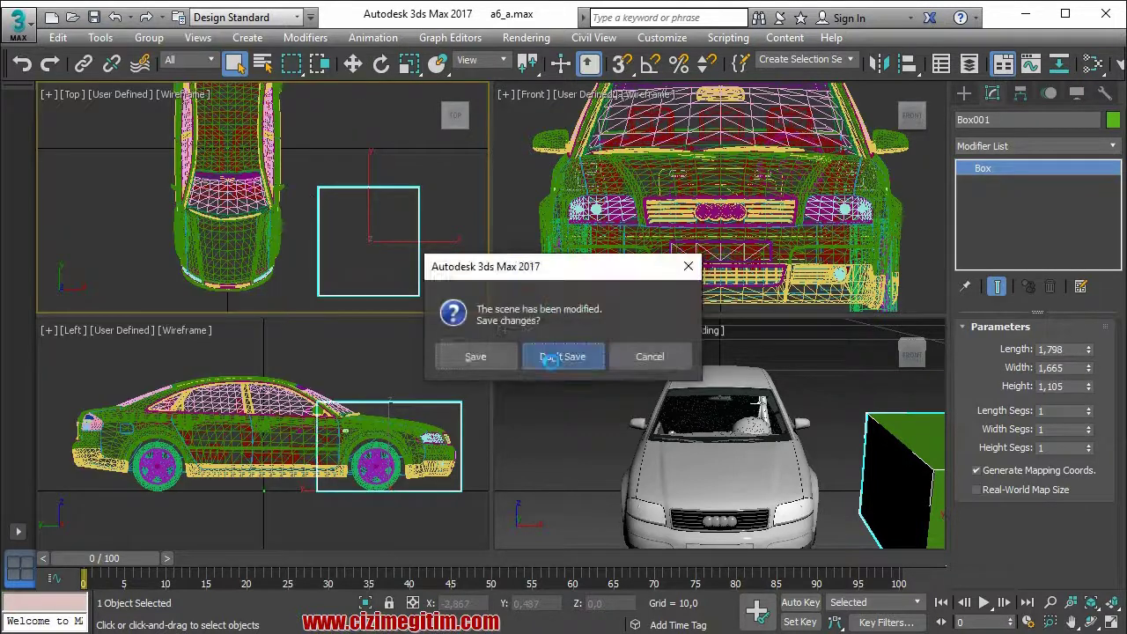
left_click(556, 355)
left_click(503, 358)
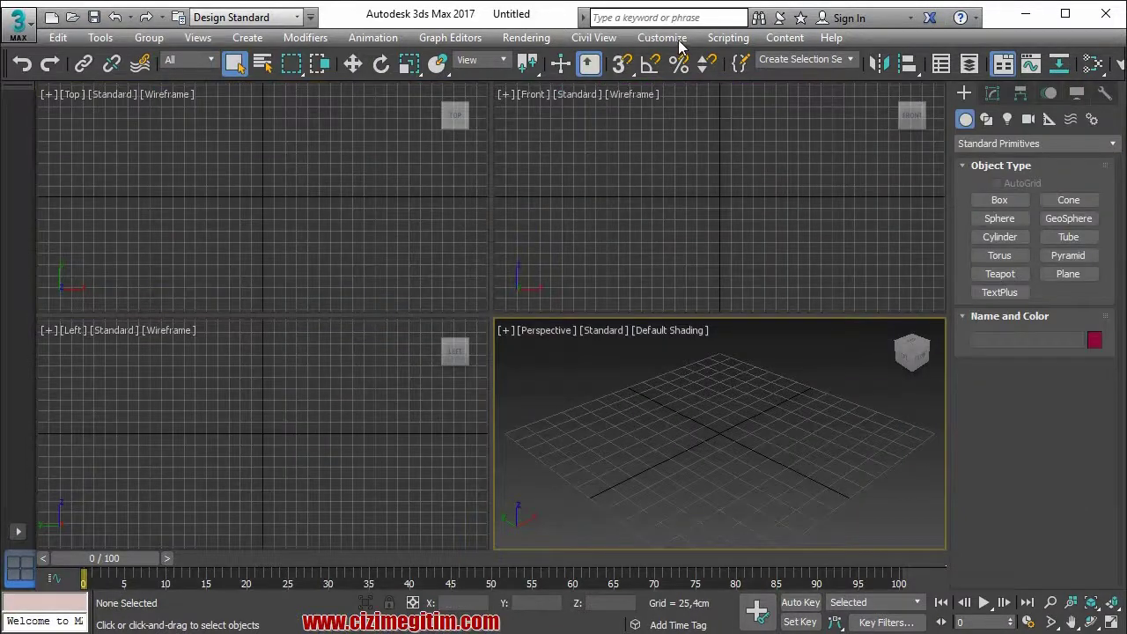
Set the system unit scale back to 1 unit = 1,0 Centimeters and verify it
left_click(680, 41)
left_click(686, 263)
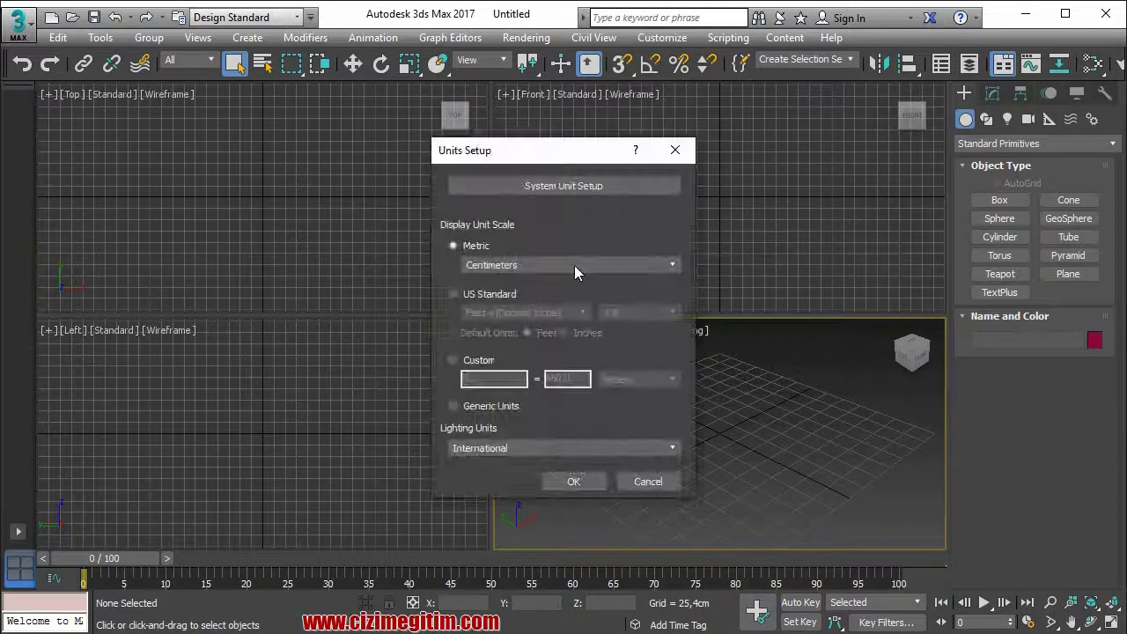
left_click(587, 187)
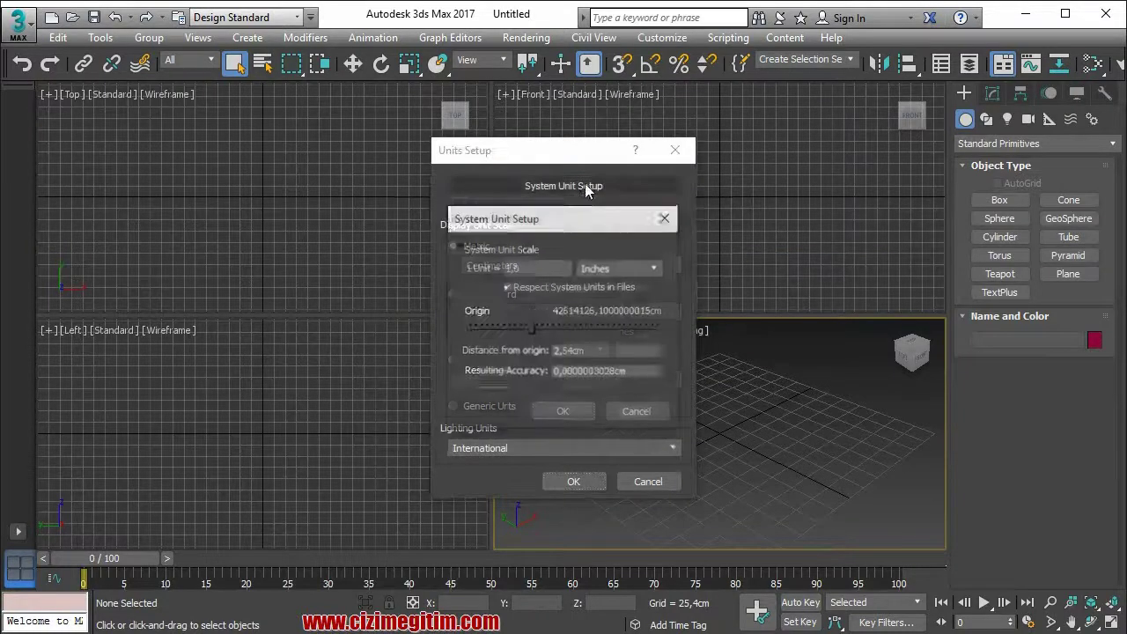
left_click(610, 269)
left_click(606, 331)
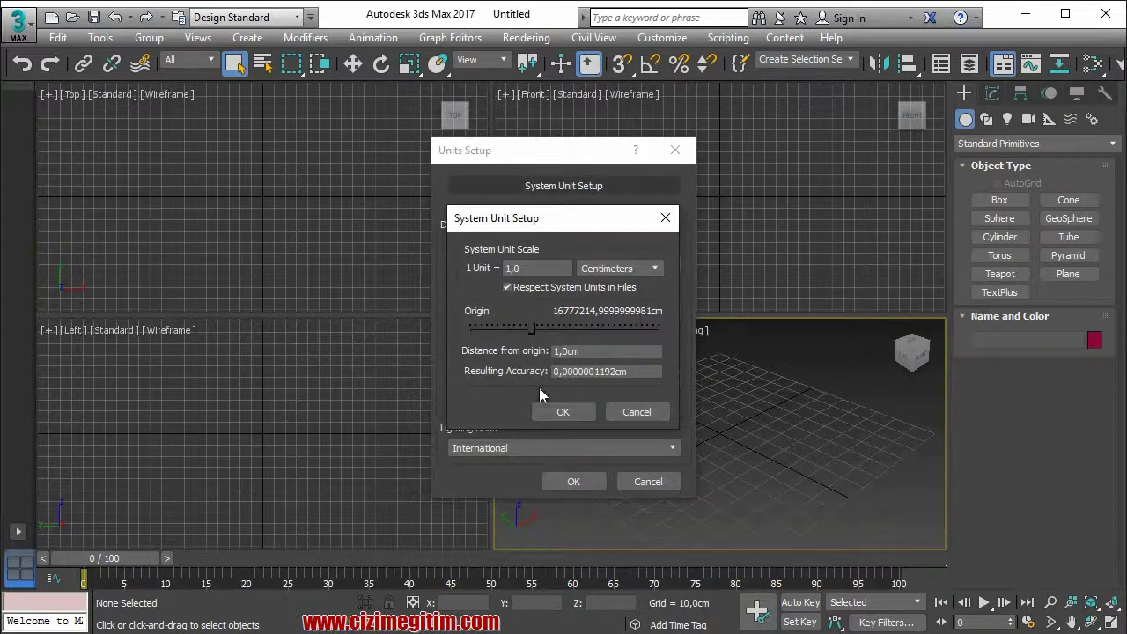
left_click(555, 409)
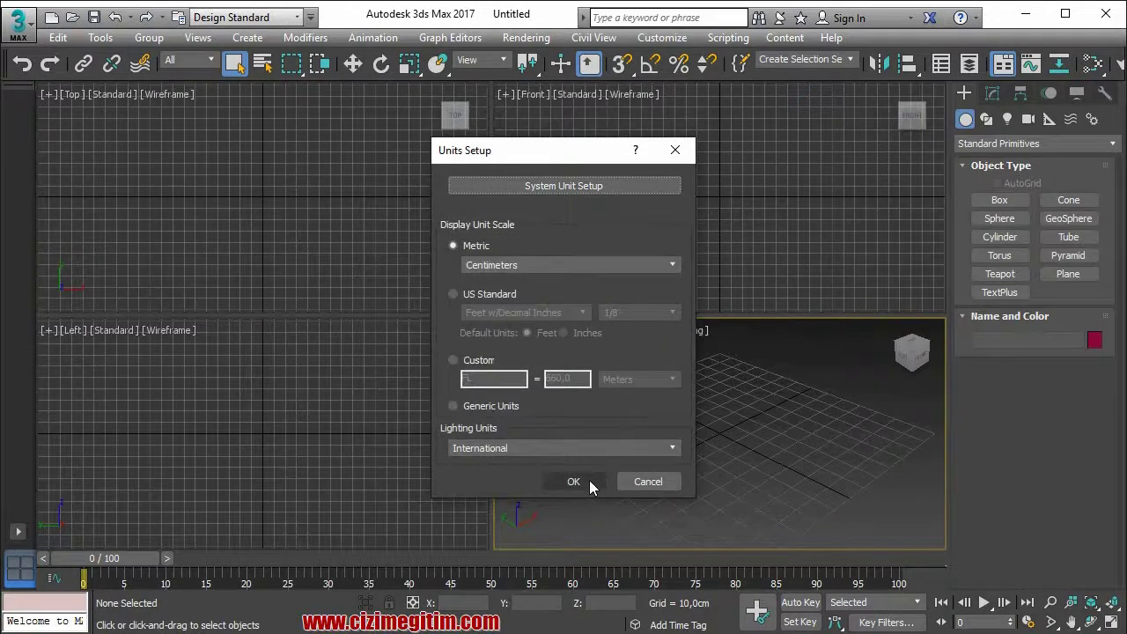
left_click(590, 480)
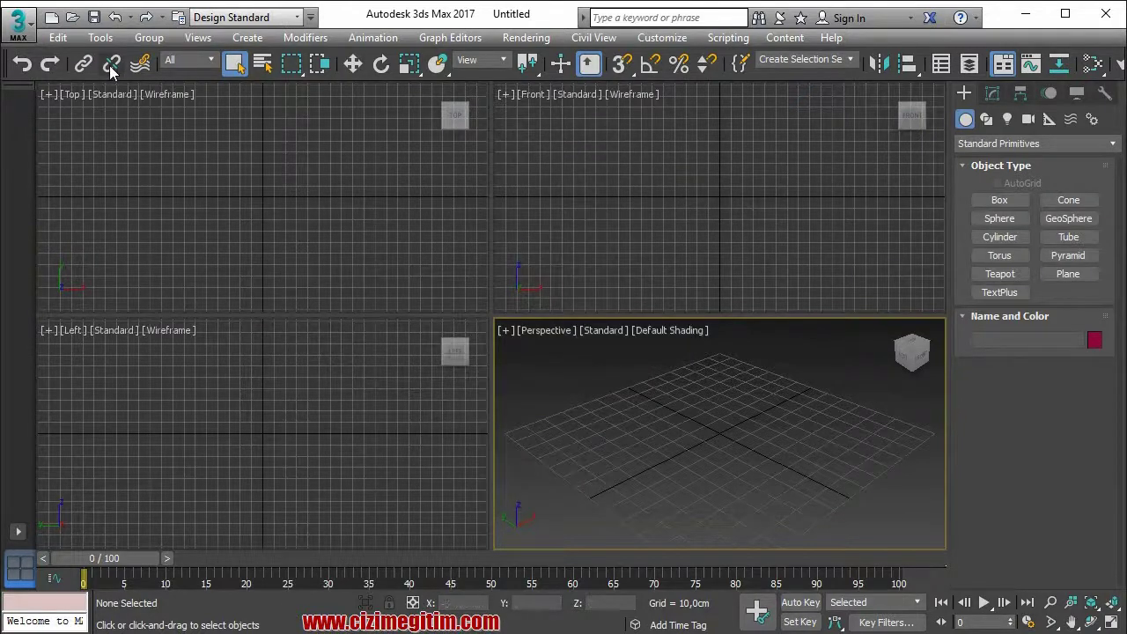
left_click(662, 37)
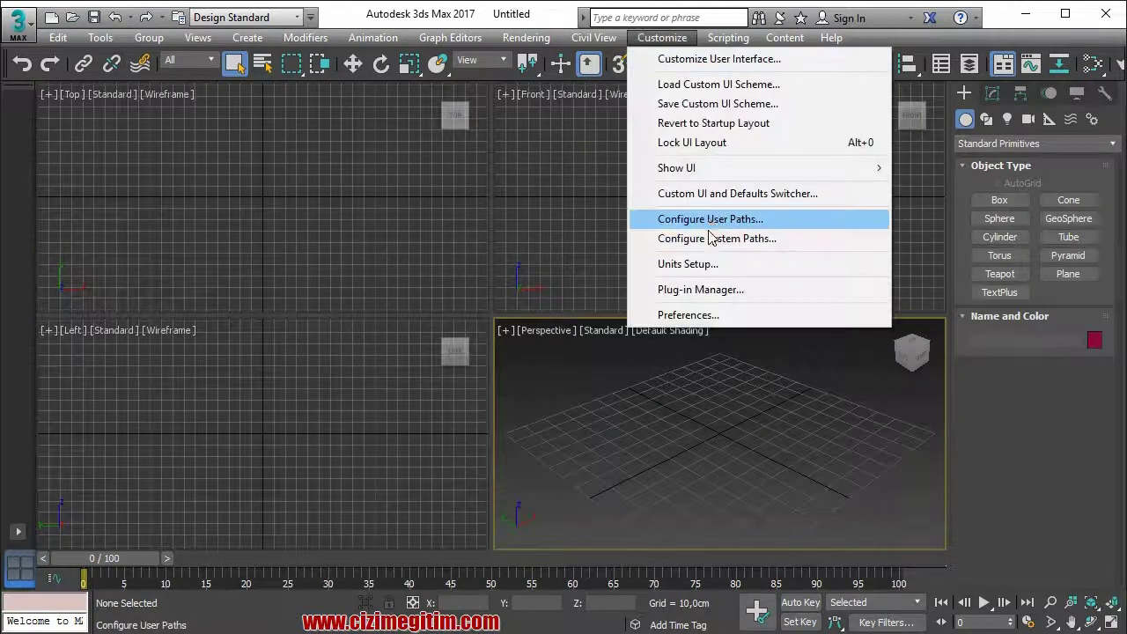
left_click(687, 261)
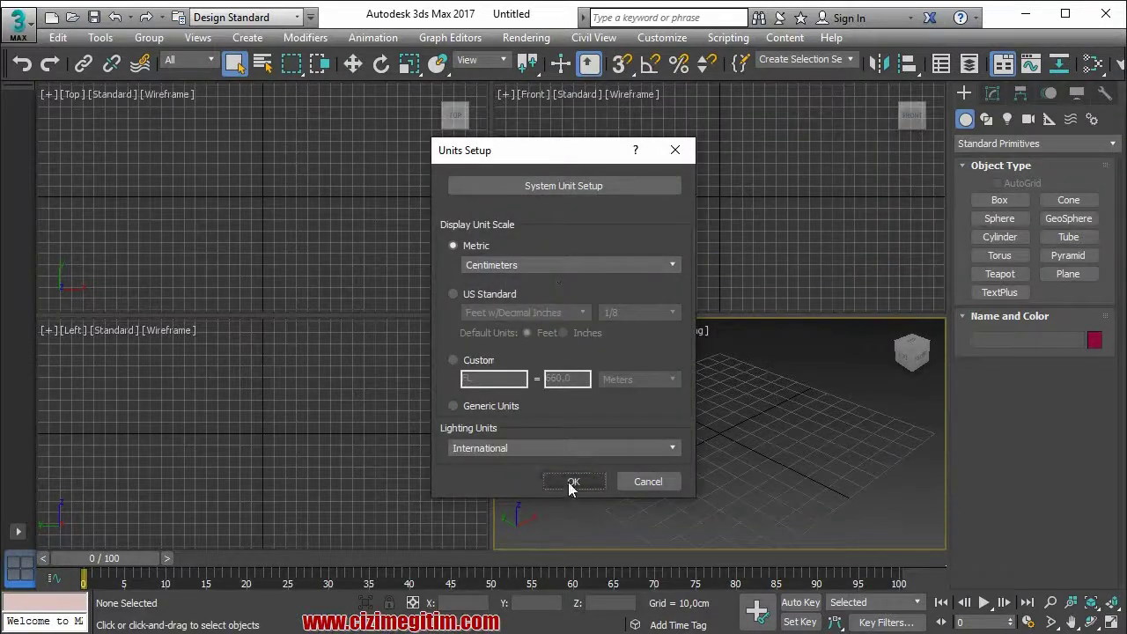
left_click(570, 482)
Reopen a6_a.max without saving, rescaling its objects to centimeters and skipping missing FRACTALR.JPG
left_click(17, 21)
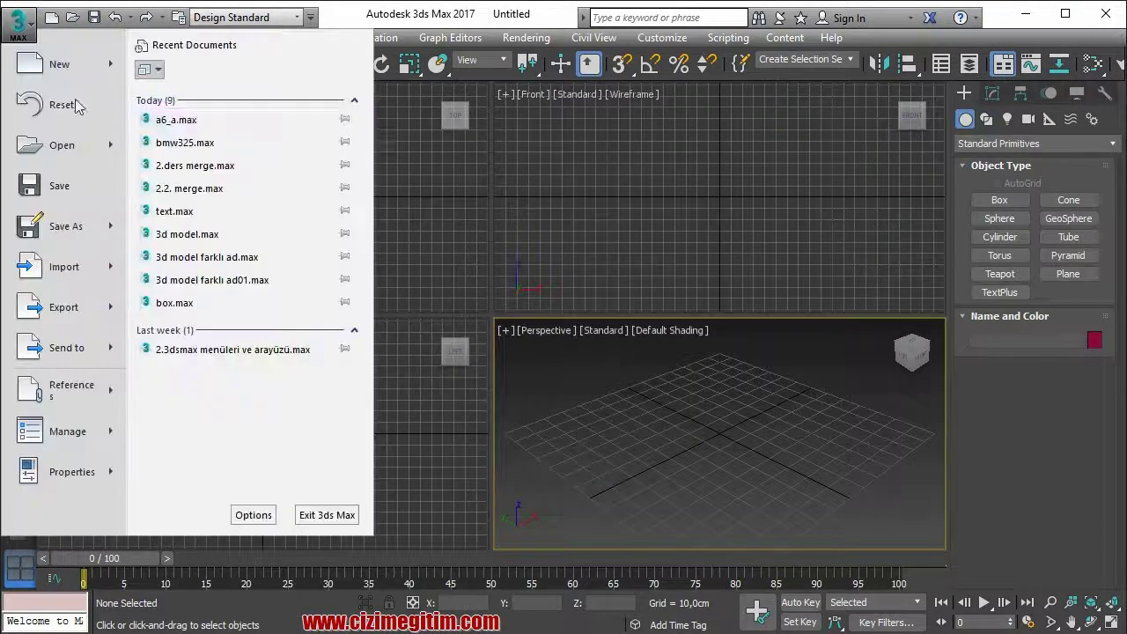
left_click(173, 122)
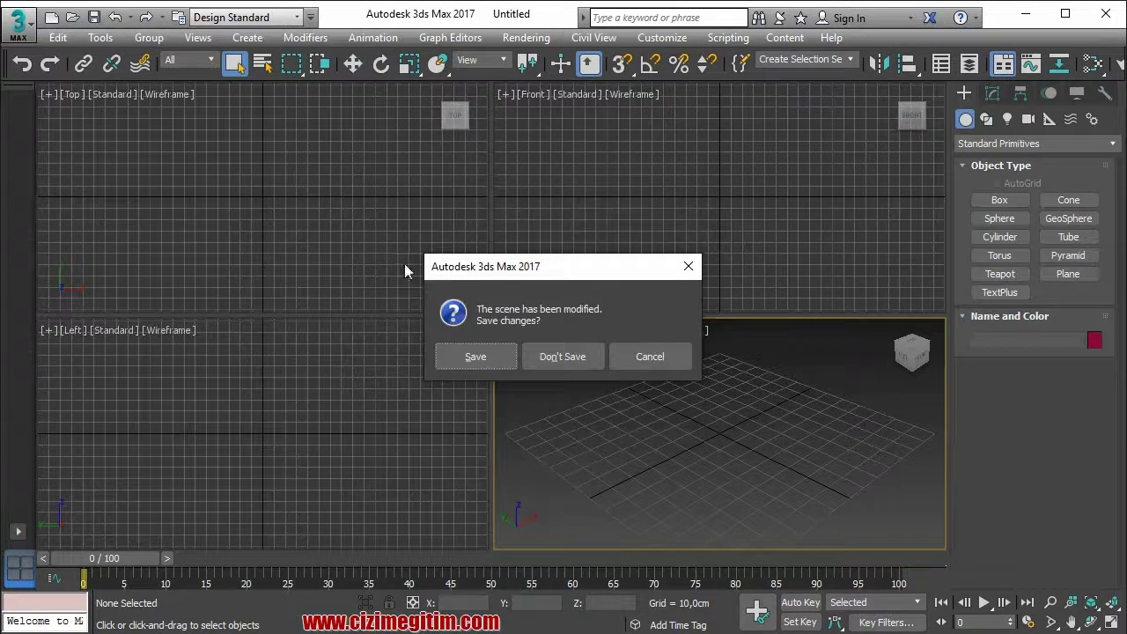
left_click(562, 356)
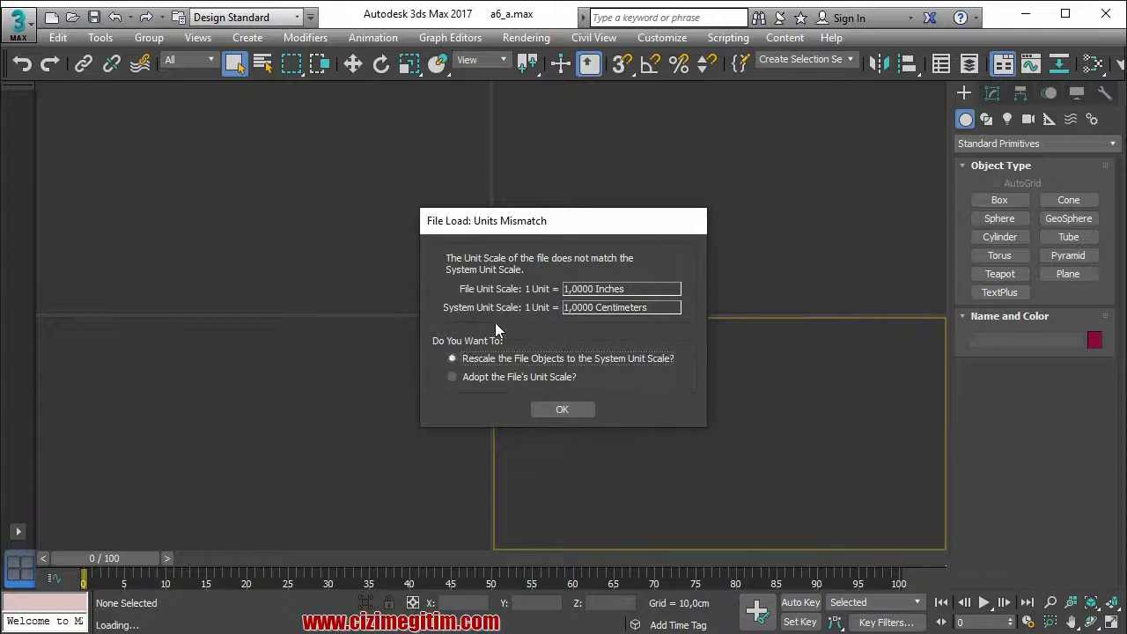
left_click(496, 361)
left_click(562, 412)
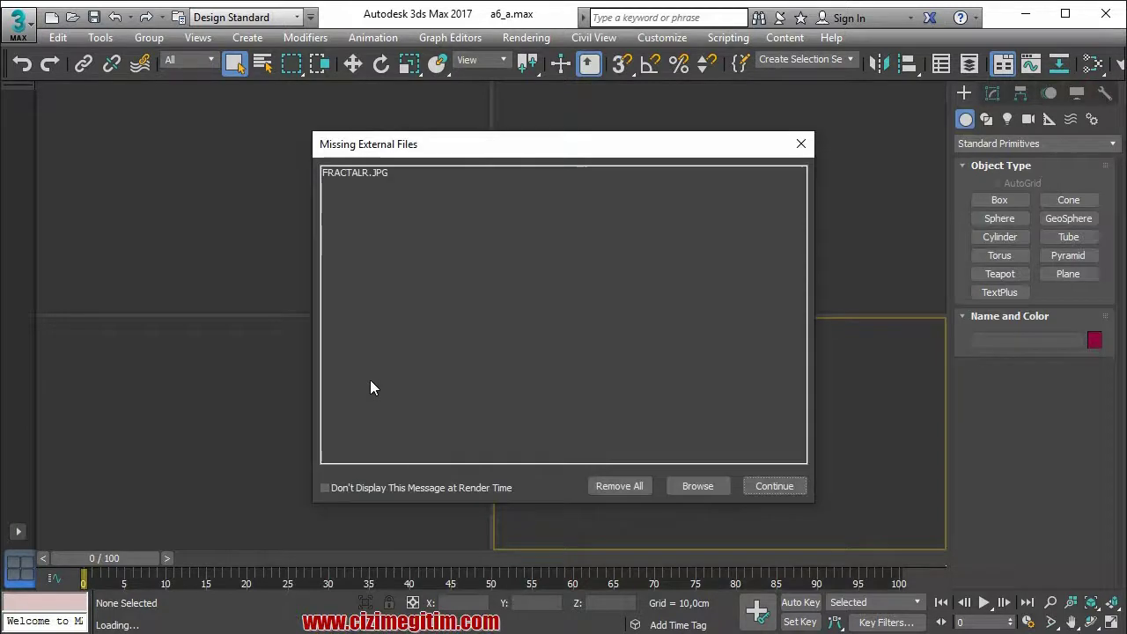
left_click(360, 173)
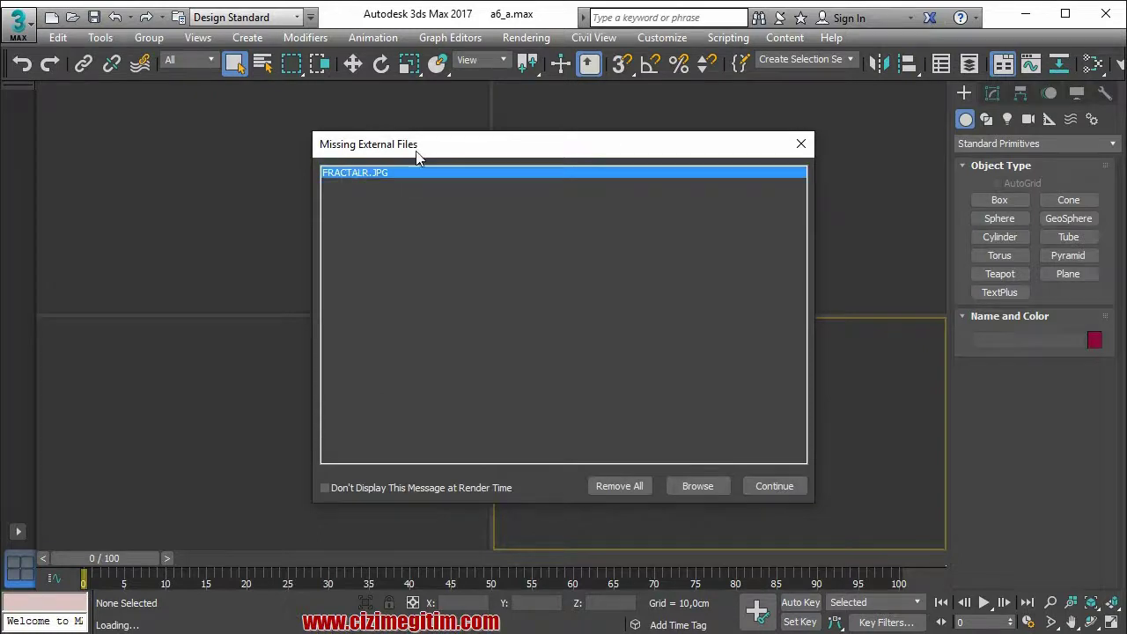
left_click(775, 483)
left_click(622, 364)
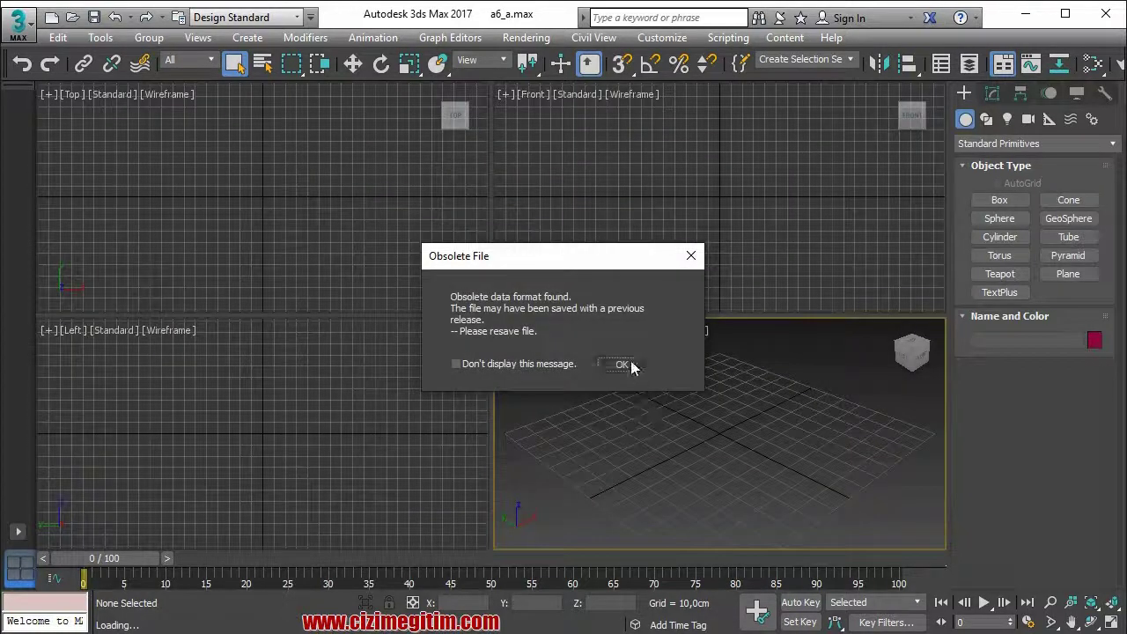
Maximize the shaded Top viewport and pan to free space beside the car
left_click(340, 221)
key("alt+w")
key("F3")
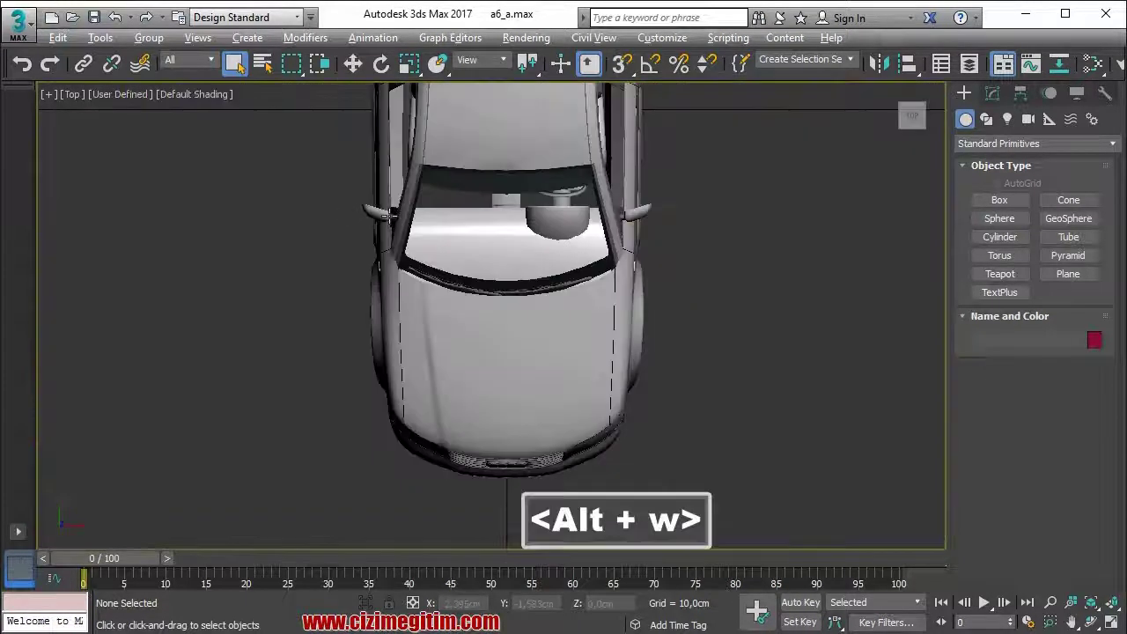
middle_click_drag(379, 282, 264, 315)
scroll(304, 318, "down", 2)
scroll(303, 319, "down", 1)
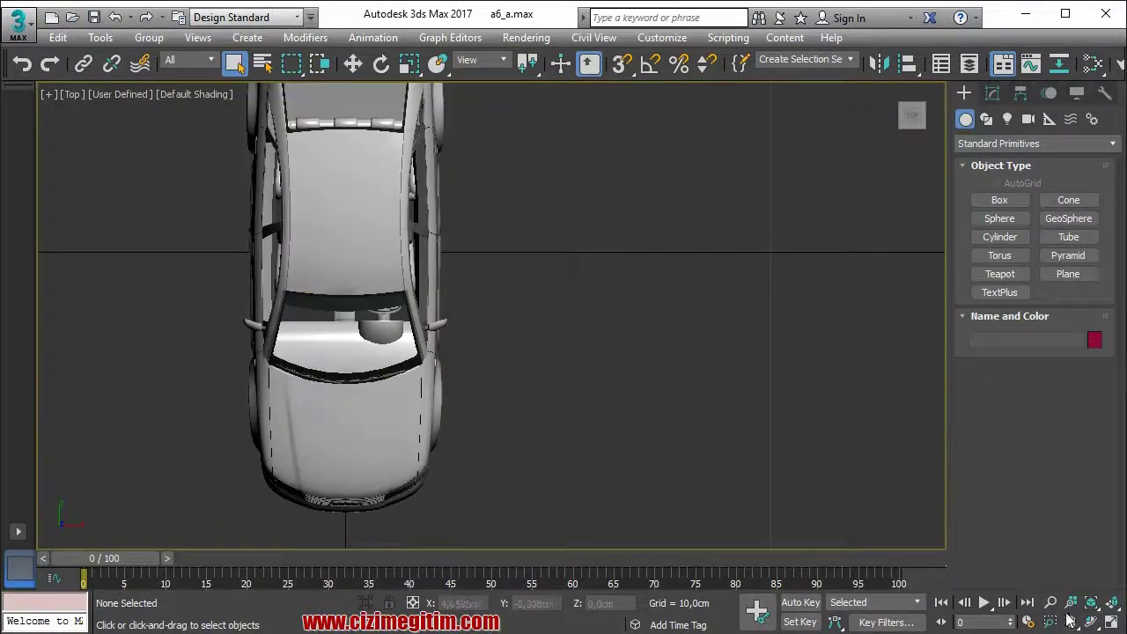
middle_click_drag(483, 372, 461, 359)
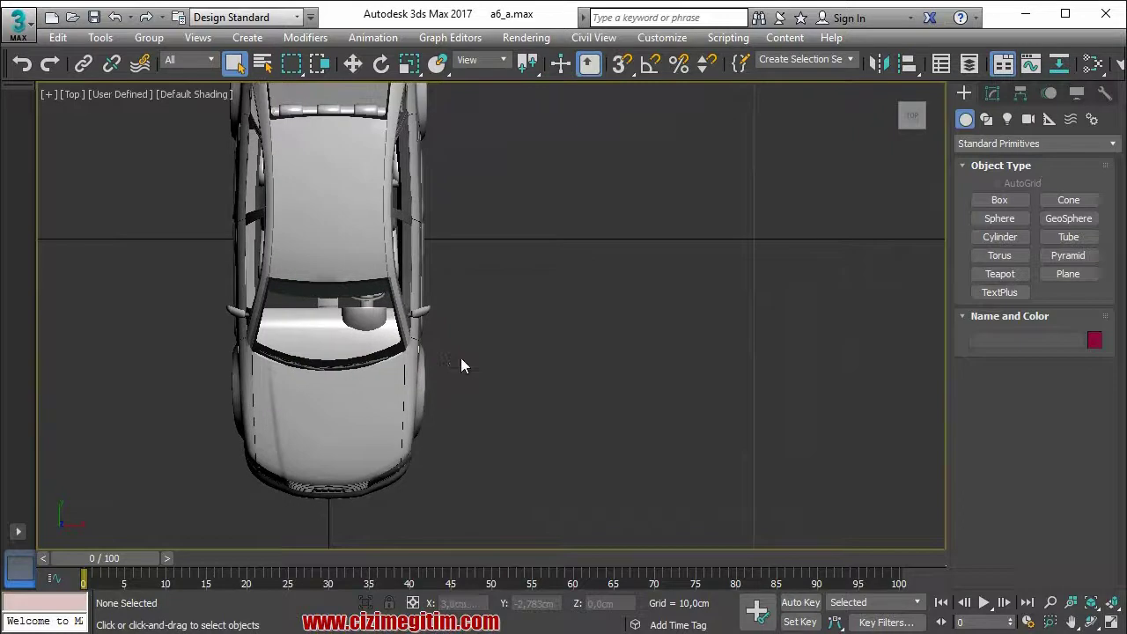
Draw a 3,454 × 4,322 × 2,689 cm box right of the car's front
left_click(999, 200)
left_click_drag(467, 332, 654, 485)
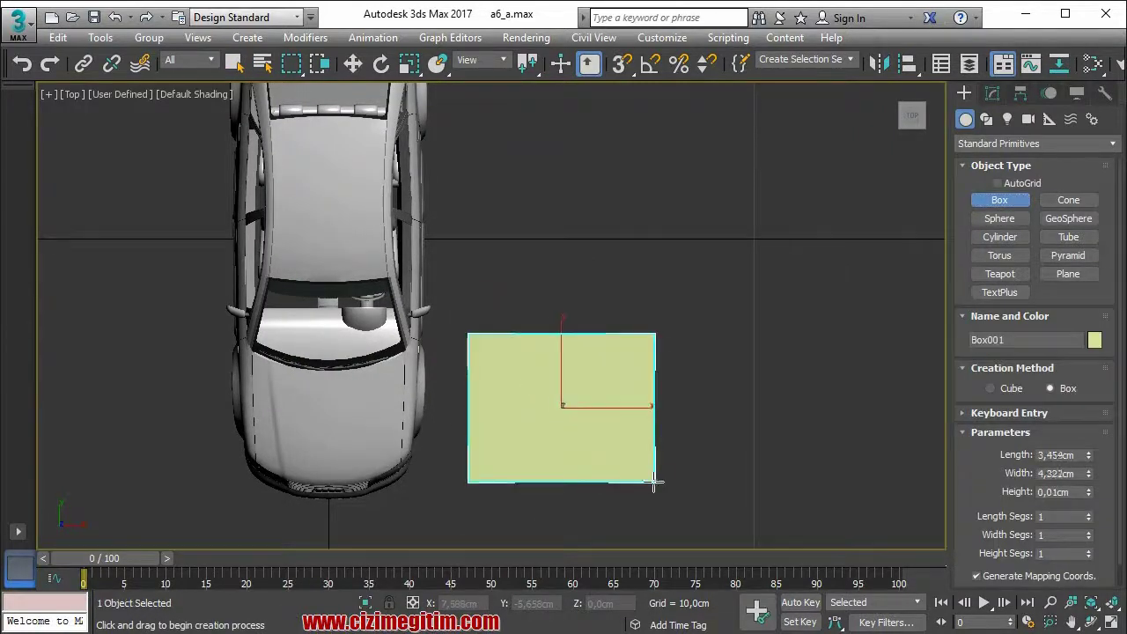
left_click(992, 95)
left_click(993, 95)
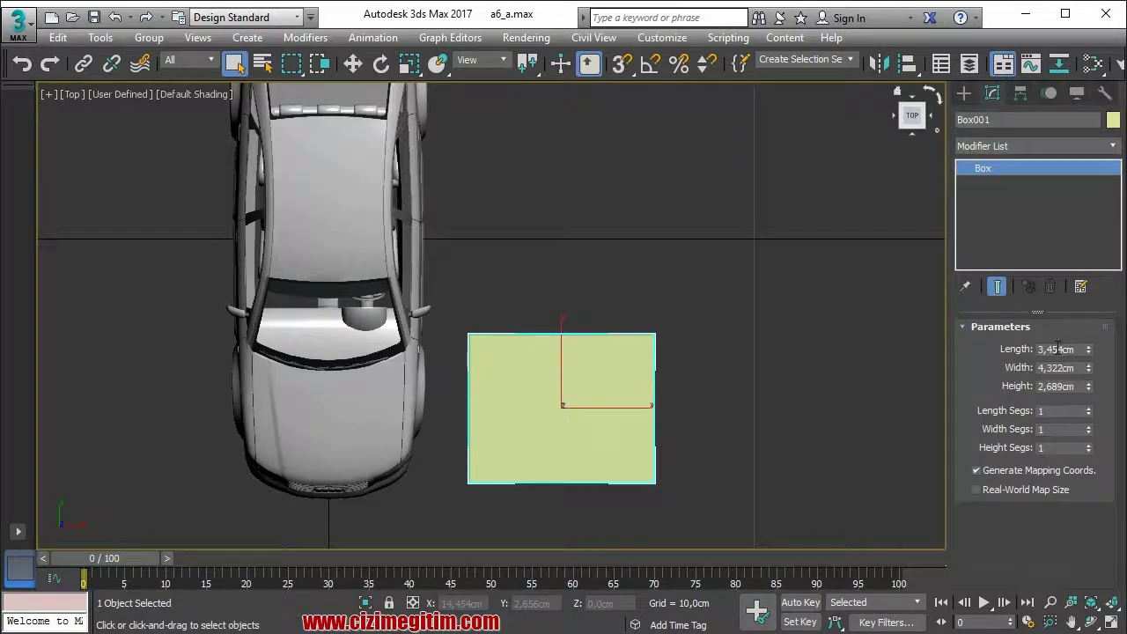